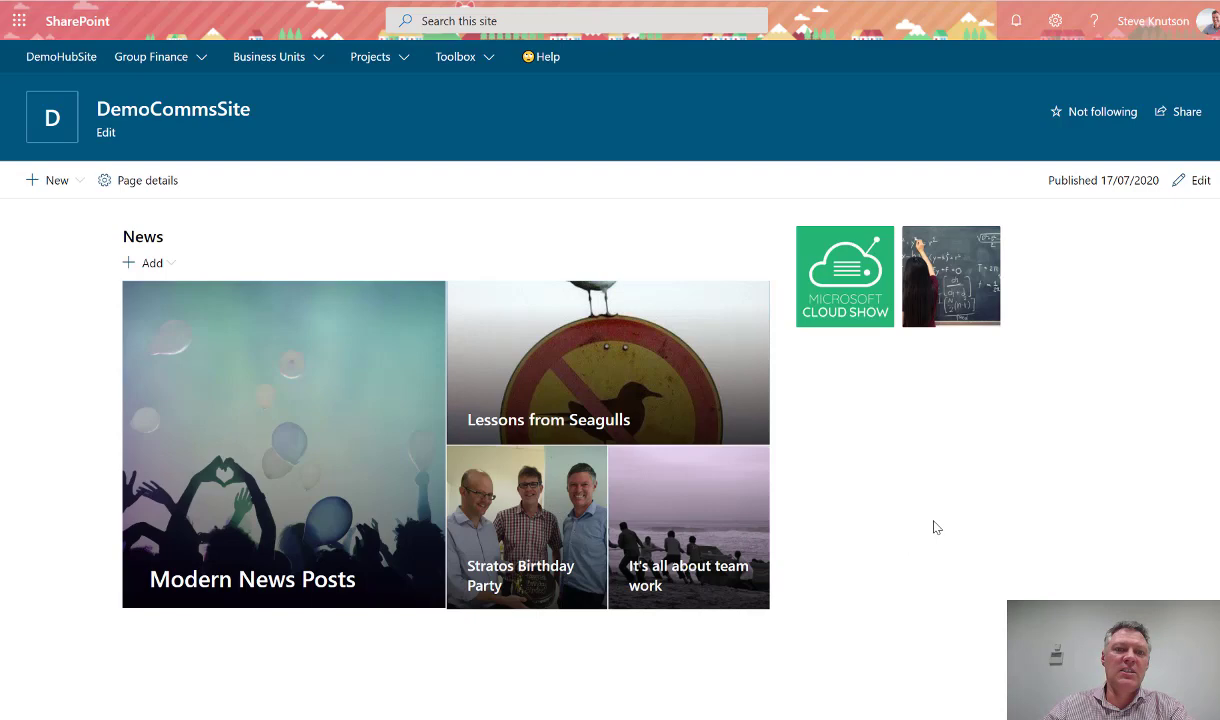
- Put the DemoCommsSite home page into edit mode and open the properties of the Quick links web part
{"action": "mouse_move", "coordinate": [287, 62]}
{"action": "mouse_move", "coordinate": [169, 57]}
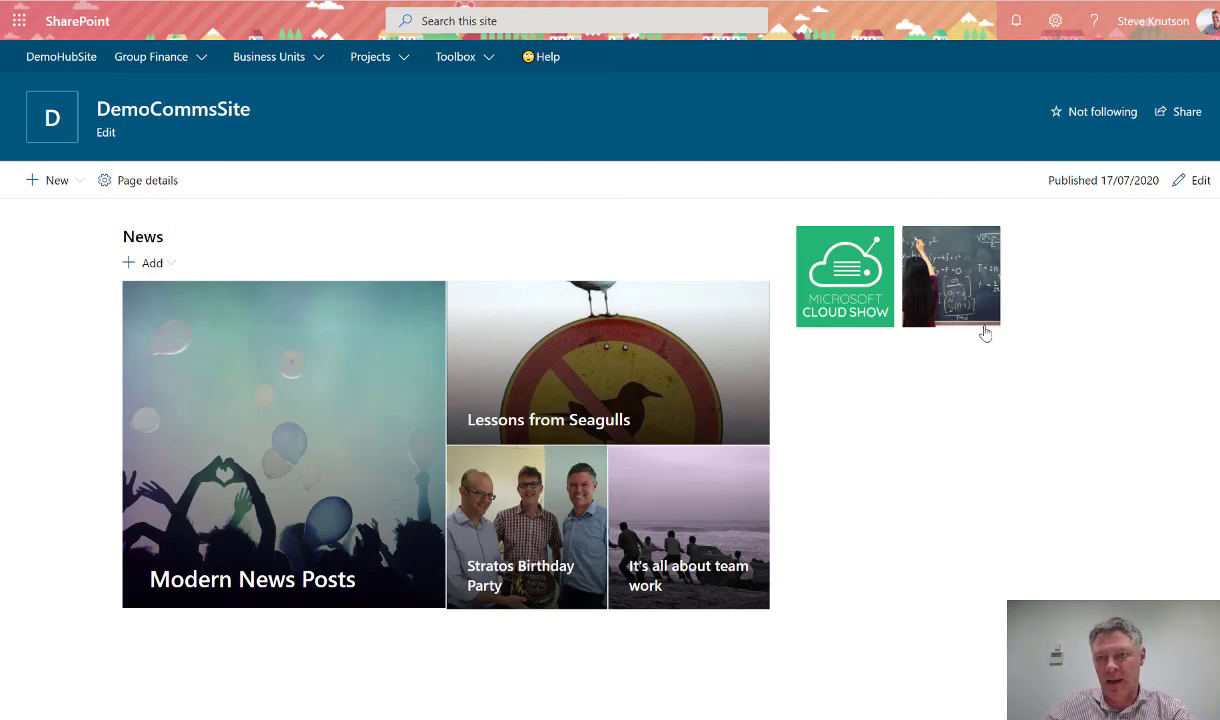
{"action": "left_click", "coordinate": [1196, 193]}
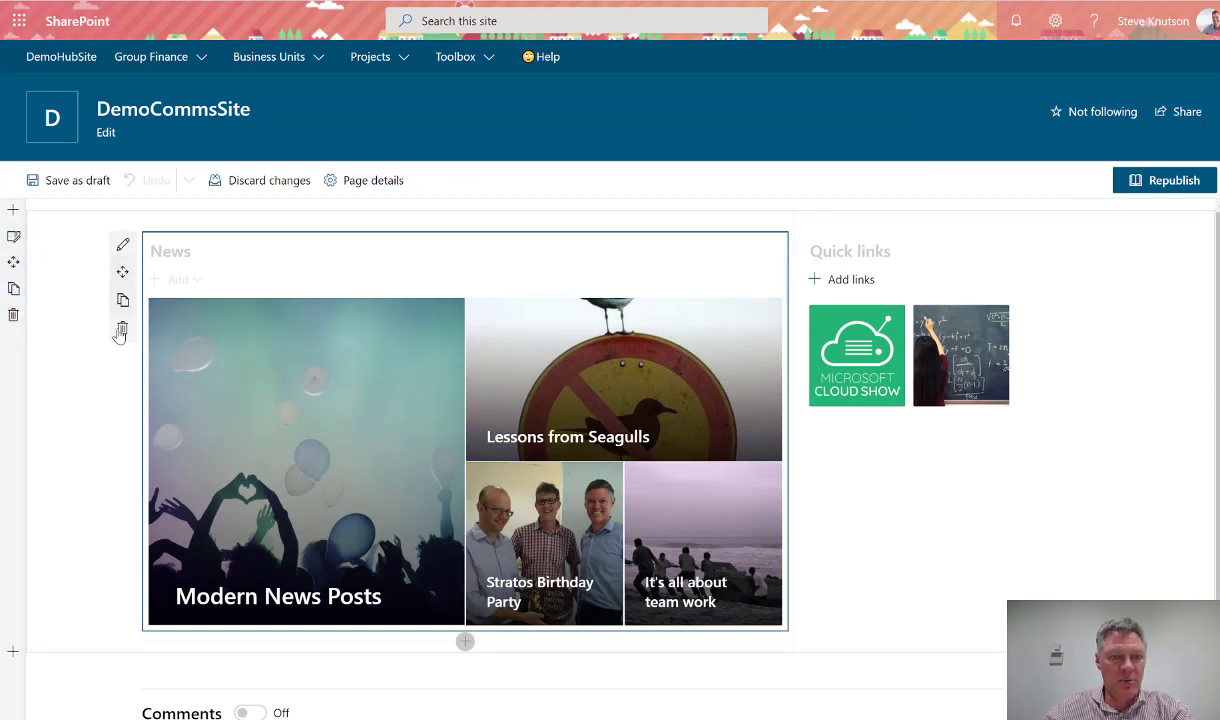
{"action": "left_click", "coordinate": [918, 259]}
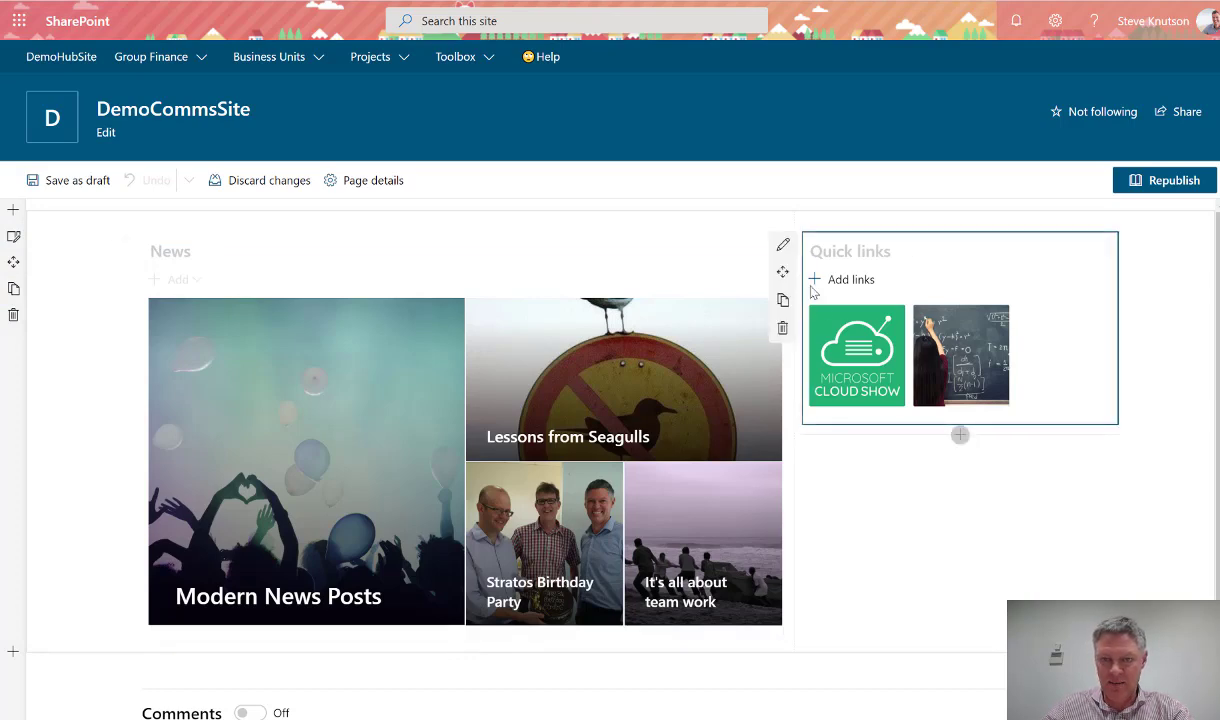
{"action": "left_click", "coordinate": [783, 245]}
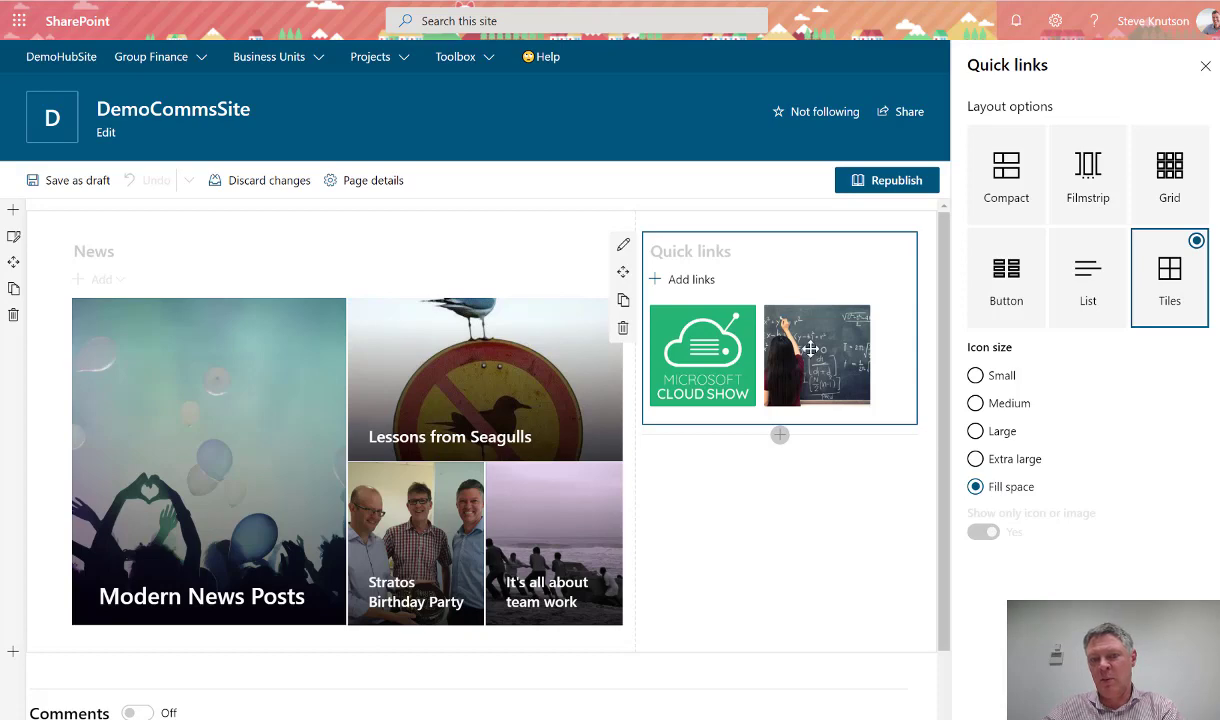
- Try the Medium, Large and Extra large icon sizes on the Quick links tiles, returning to Fill space
{"action": "left_click", "coordinate": [975, 404]}
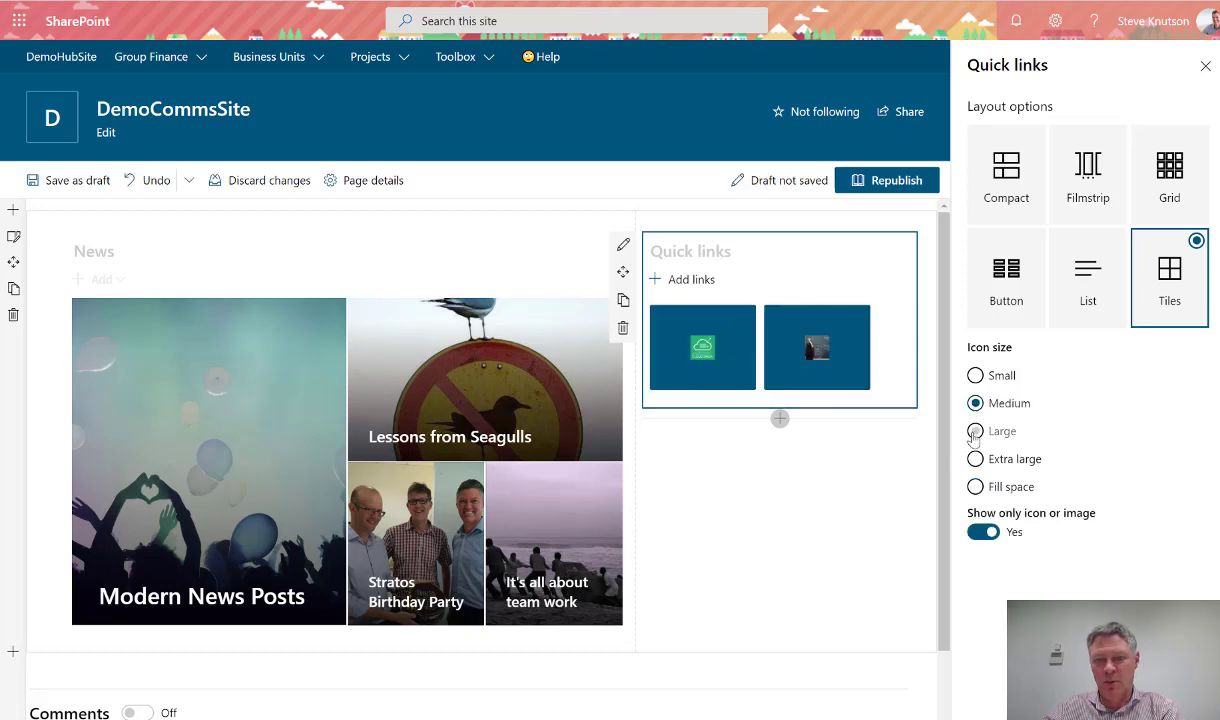
{"action": "left_click", "coordinate": [975, 433]}
{"action": "left_click", "coordinate": [975, 461]}
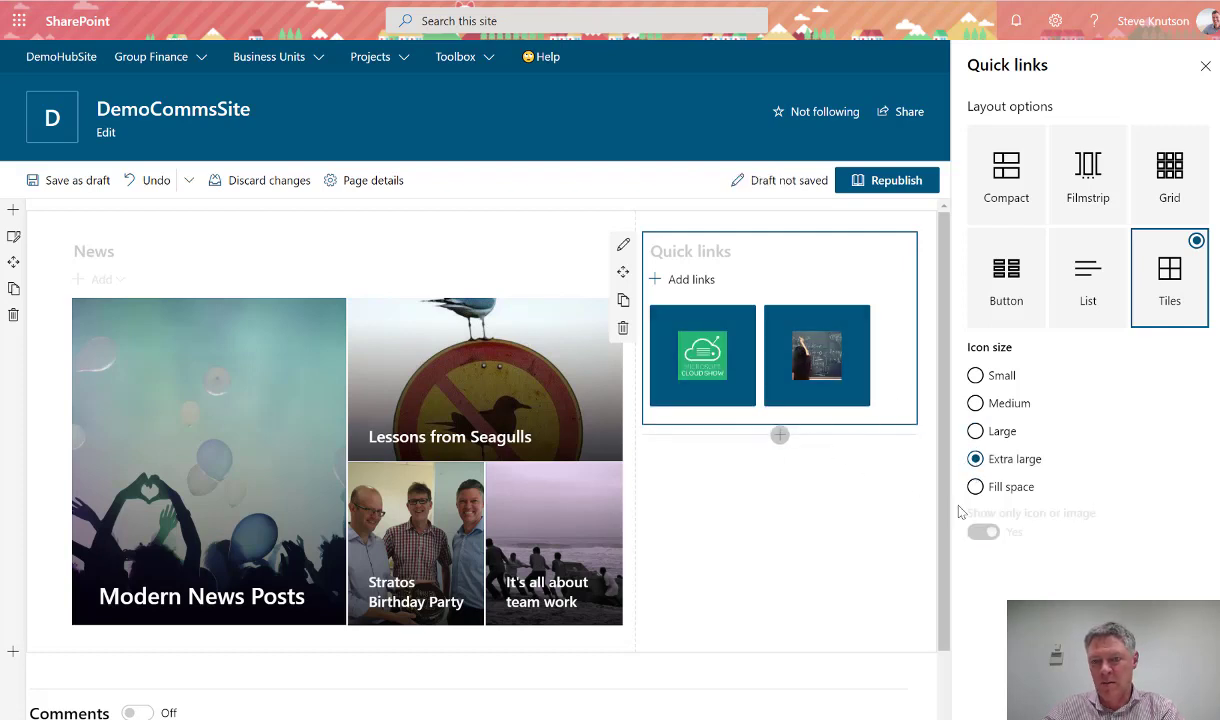
{"action": "left_click", "coordinate": [975, 490]}
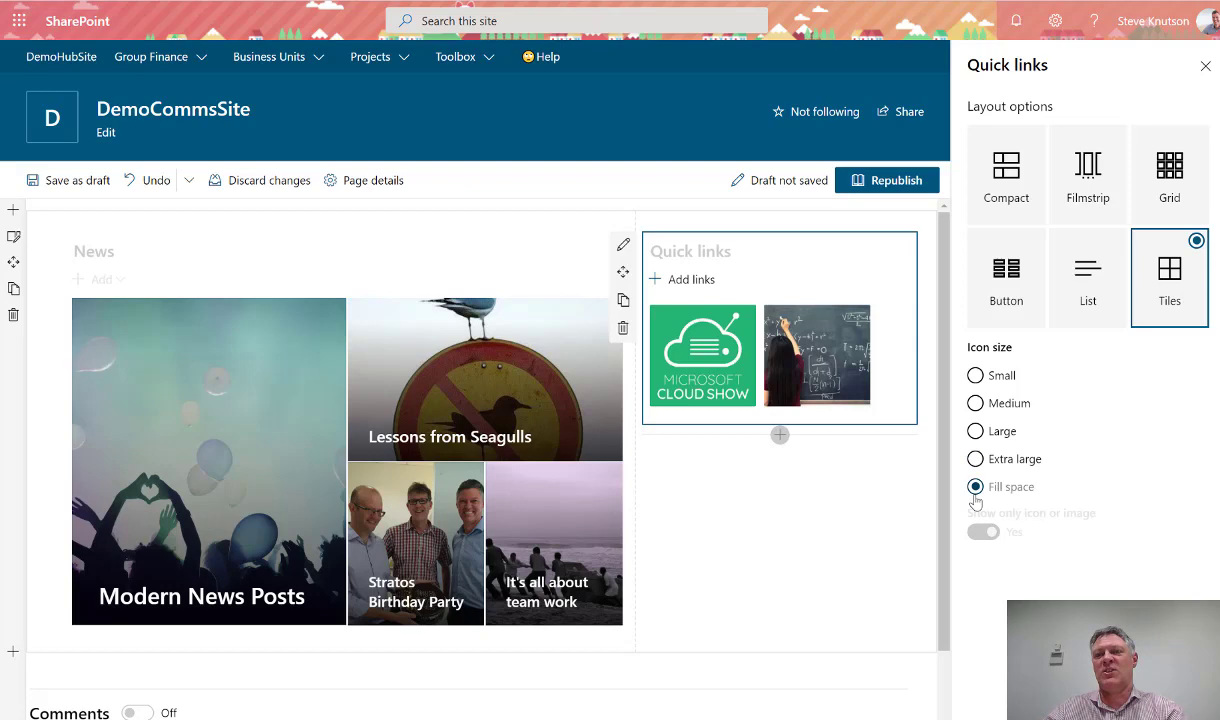
- Try the Compact, Filmstrip and Grid layouts for the Quick links web part, returning to Tiles
{"action": "left_click", "coordinate": [996, 196]}
{"action": "left_click", "coordinate": [1087, 196]}
{"action": "left_click", "coordinate": [1158, 190]}
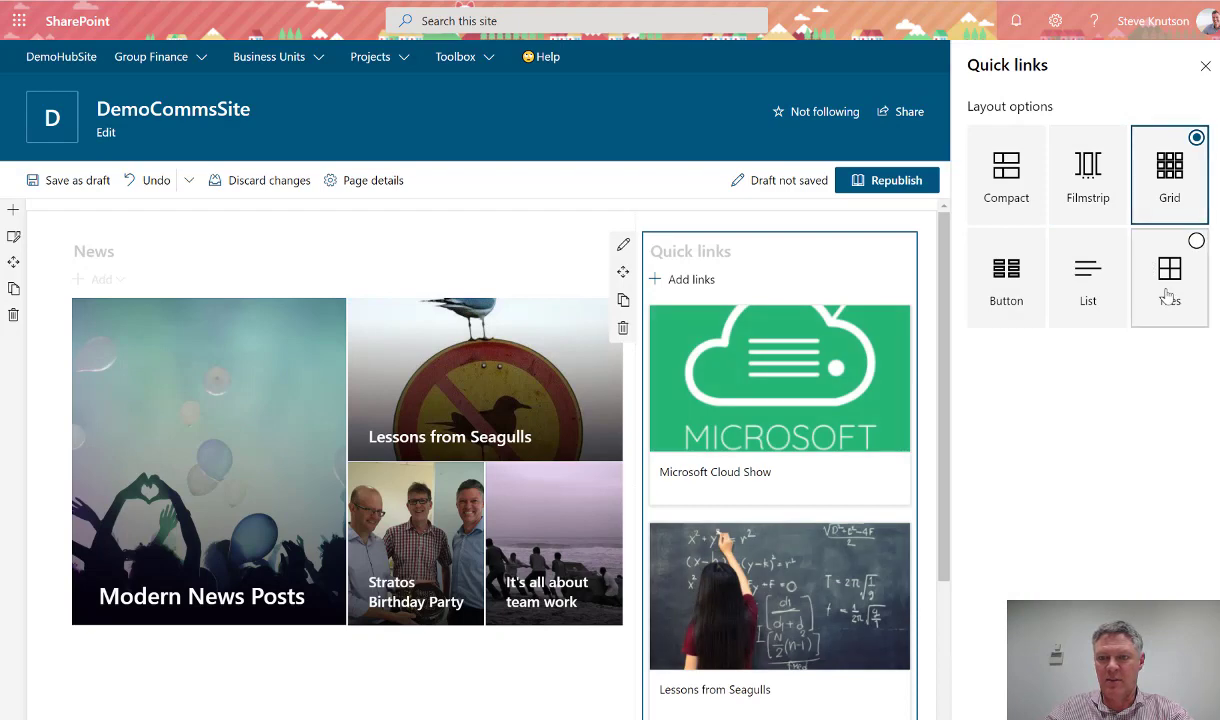
{"action": "left_click", "coordinate": [1167, 294]}
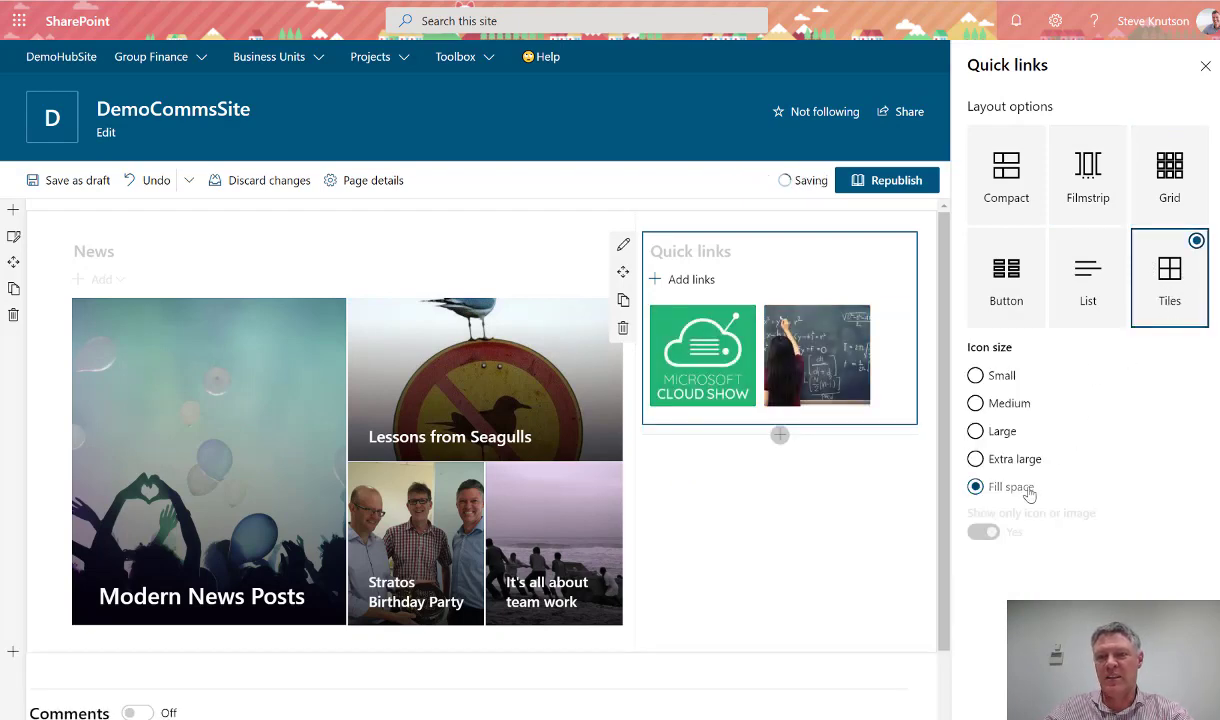
{"action": "left_click", "coordinate": [1206, 66]}
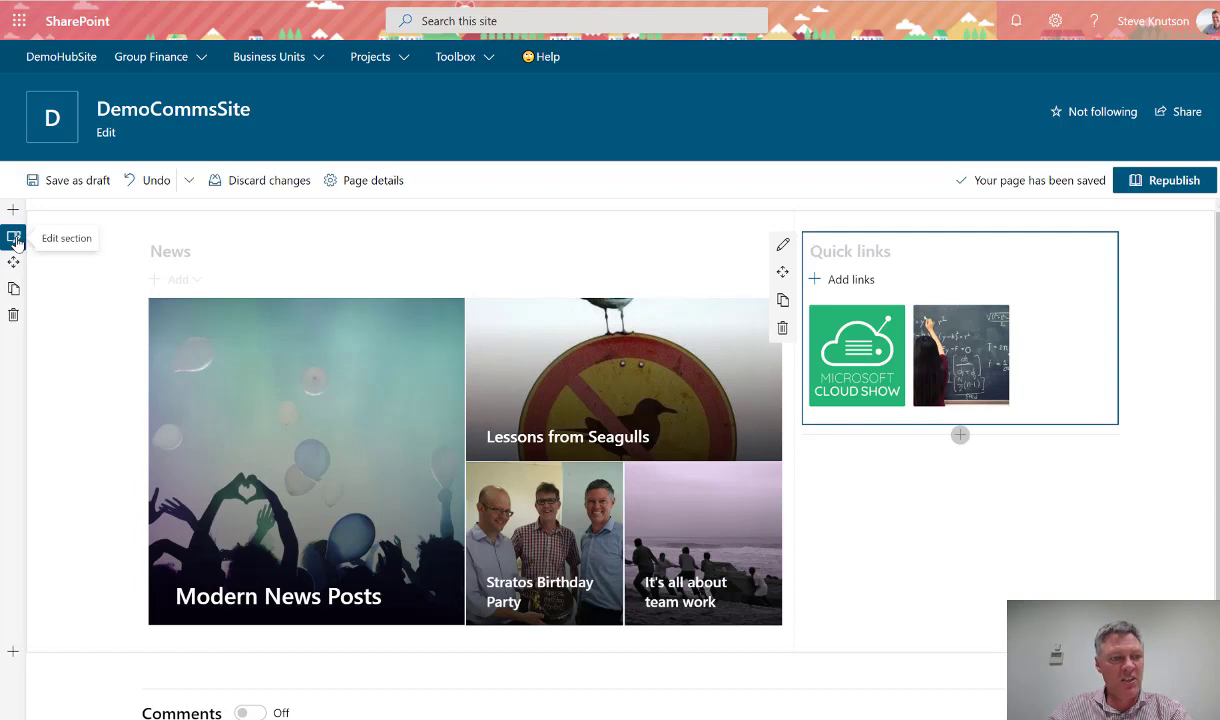
- Try the Two columns, Three columns and One-third left layouts on the News section, returning to One-third right
{"action": "left_click", "coordinate": [14, 238]}
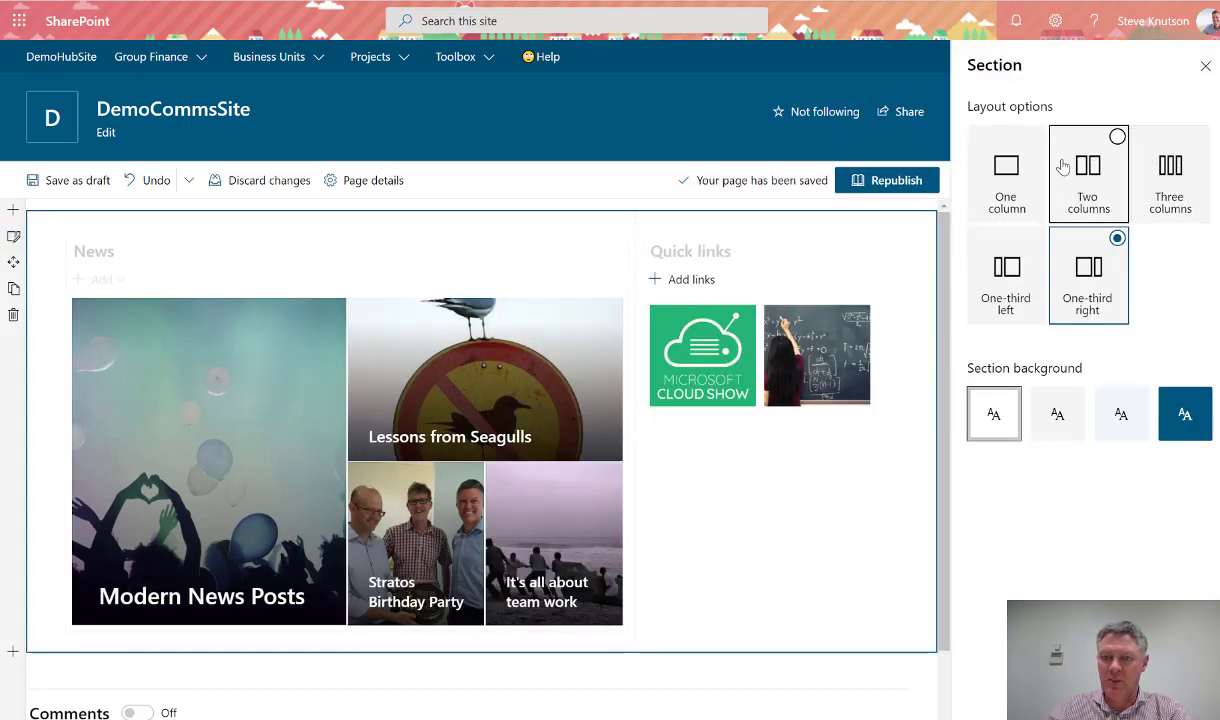
{"action": "left_click", "coordinate": [1085, 190]}
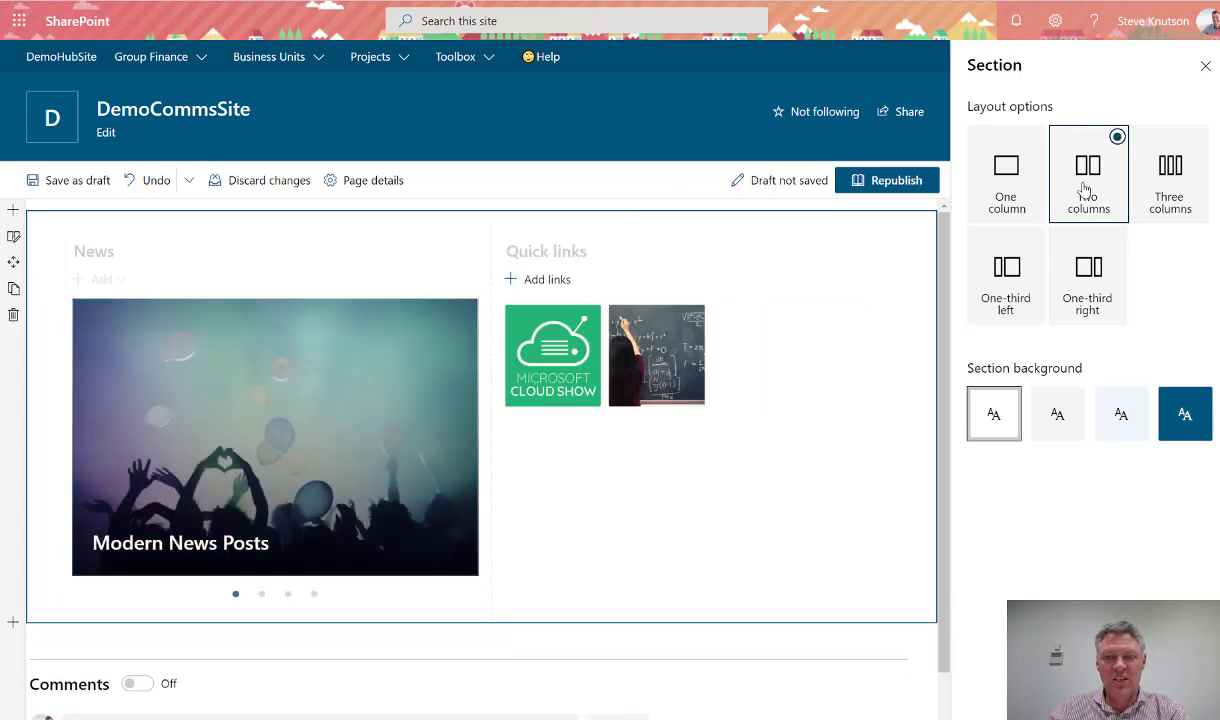
{"action": "left_click", "coordinate": [1162, 186]}
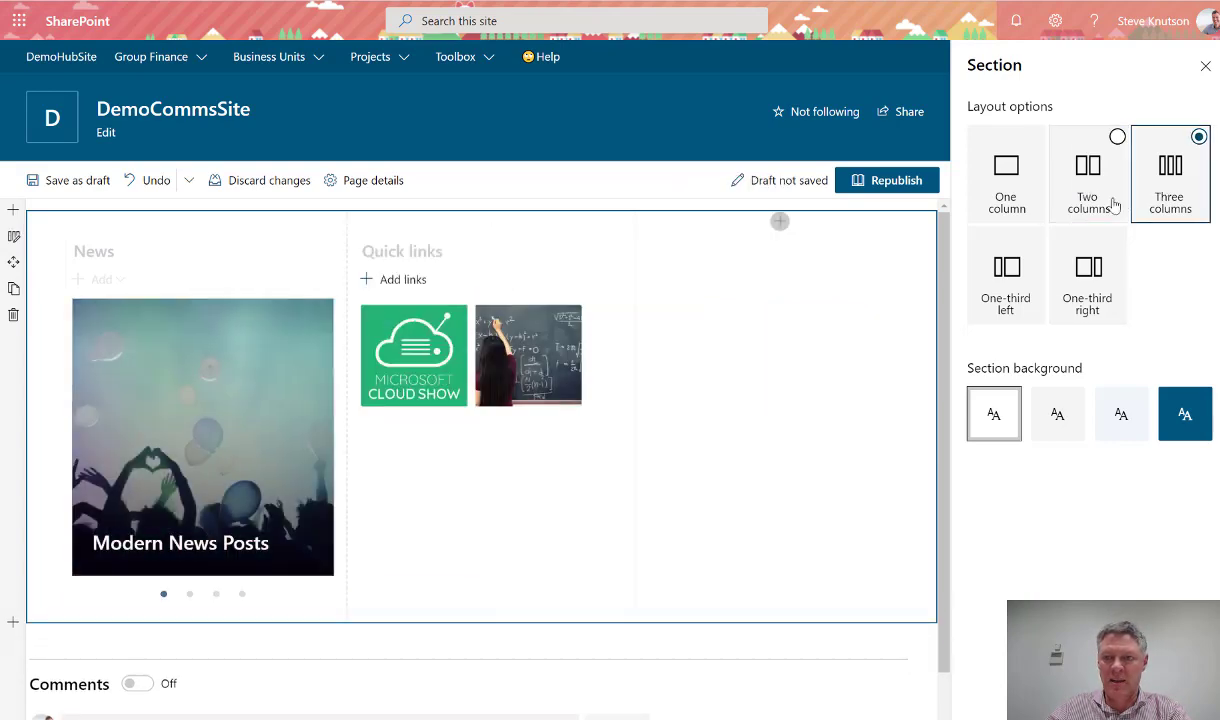
{"action": "left_click", "coordinate": [1009, 265]}
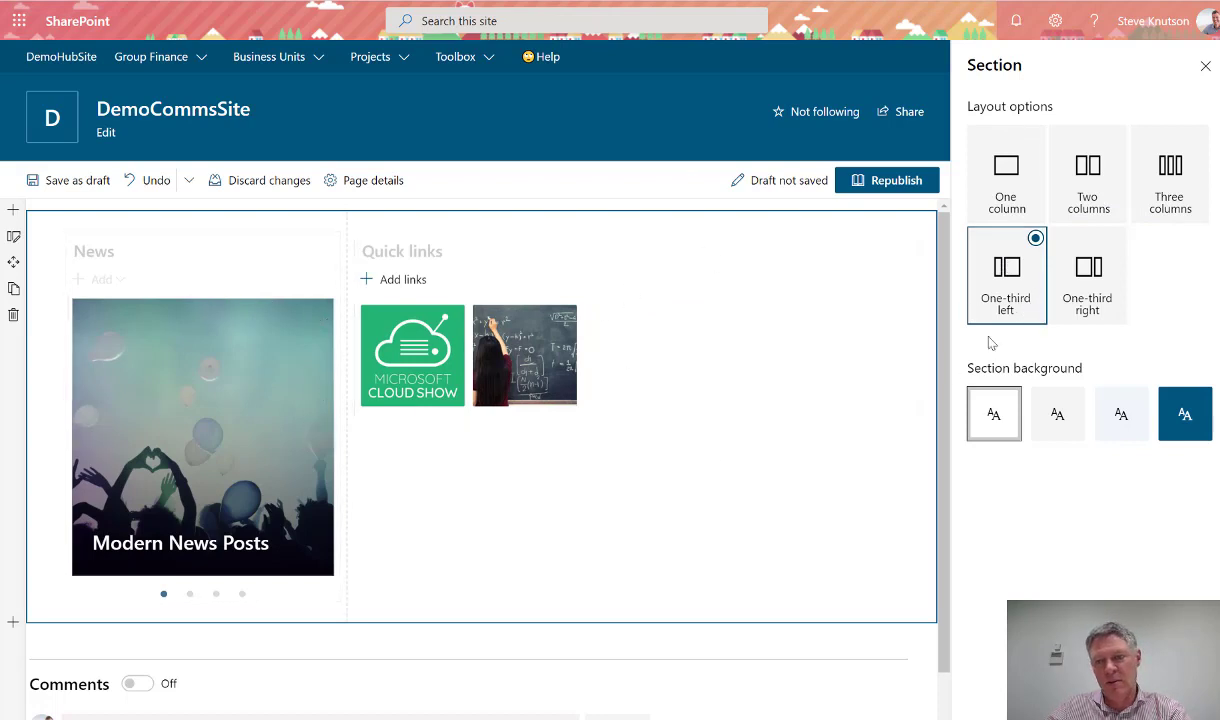
{"action": "left_click", "coordinate": [1099, 304]}
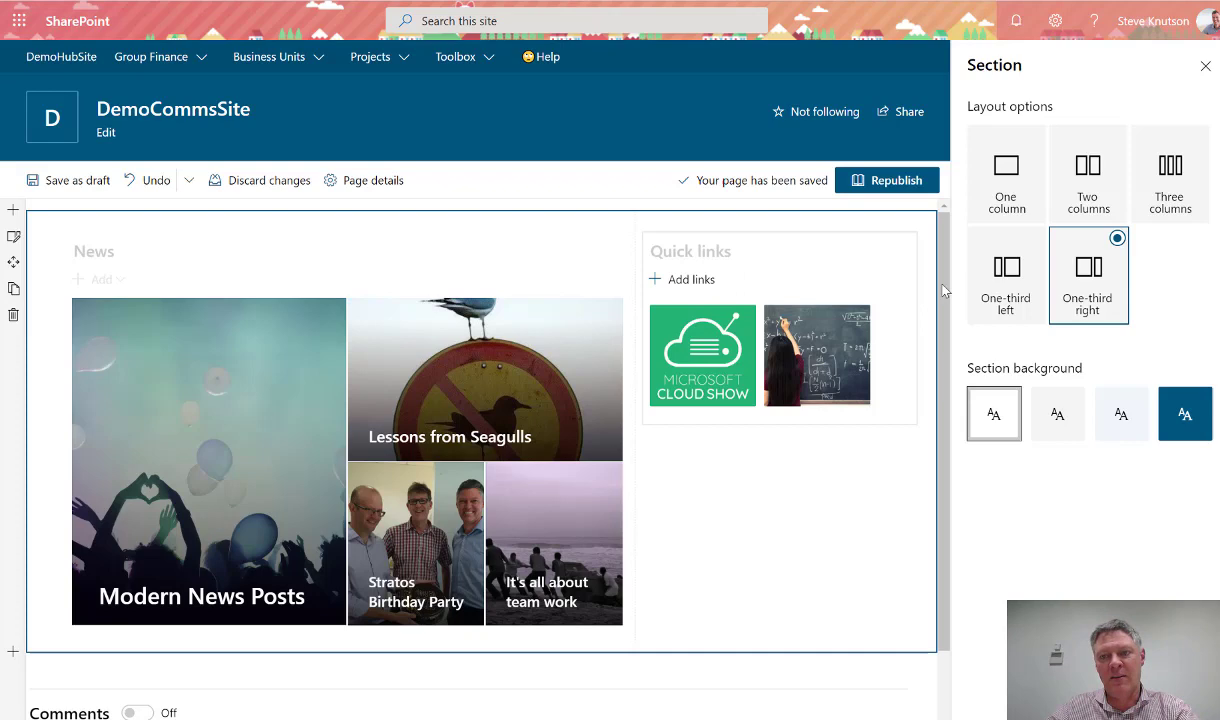
{"action": "left_click", "coordinate": [1205, 65]}
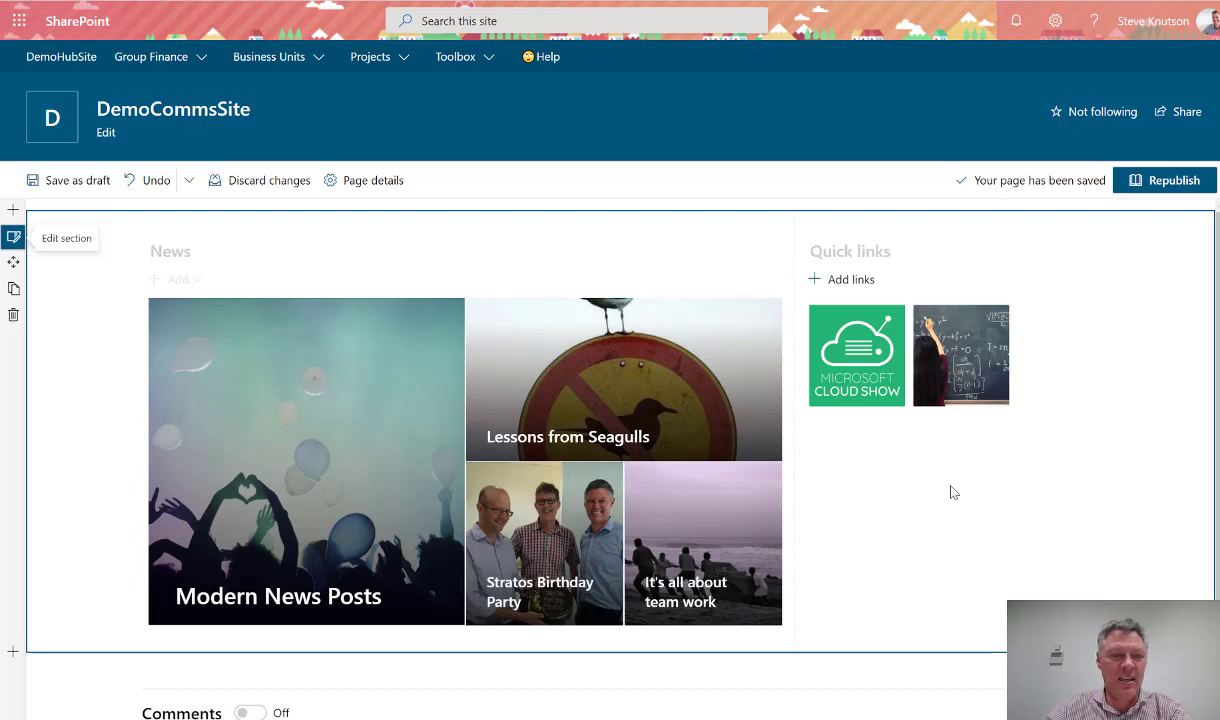
- Add a one-column section above News containing a Text web part that reads "Welcome to the Intranet"
{"action": "left_click", "coordinate": [8, 214]}
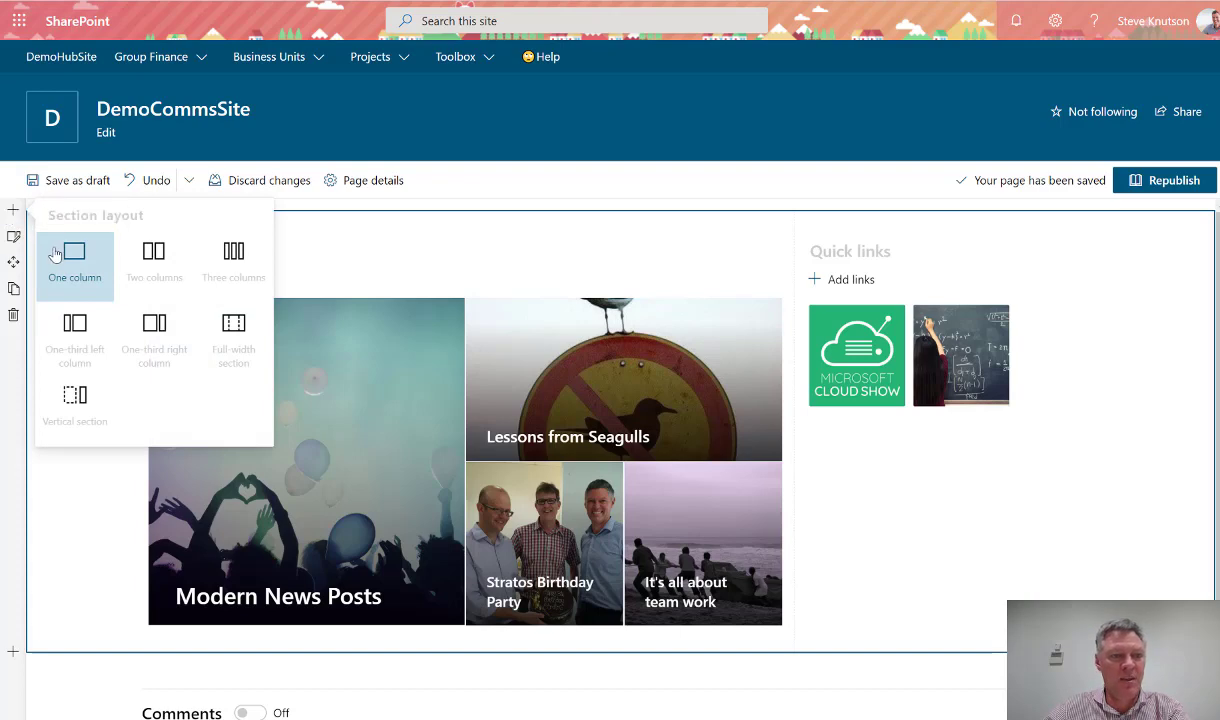
{"action": "left_click", "coordinate": [55, 254]}
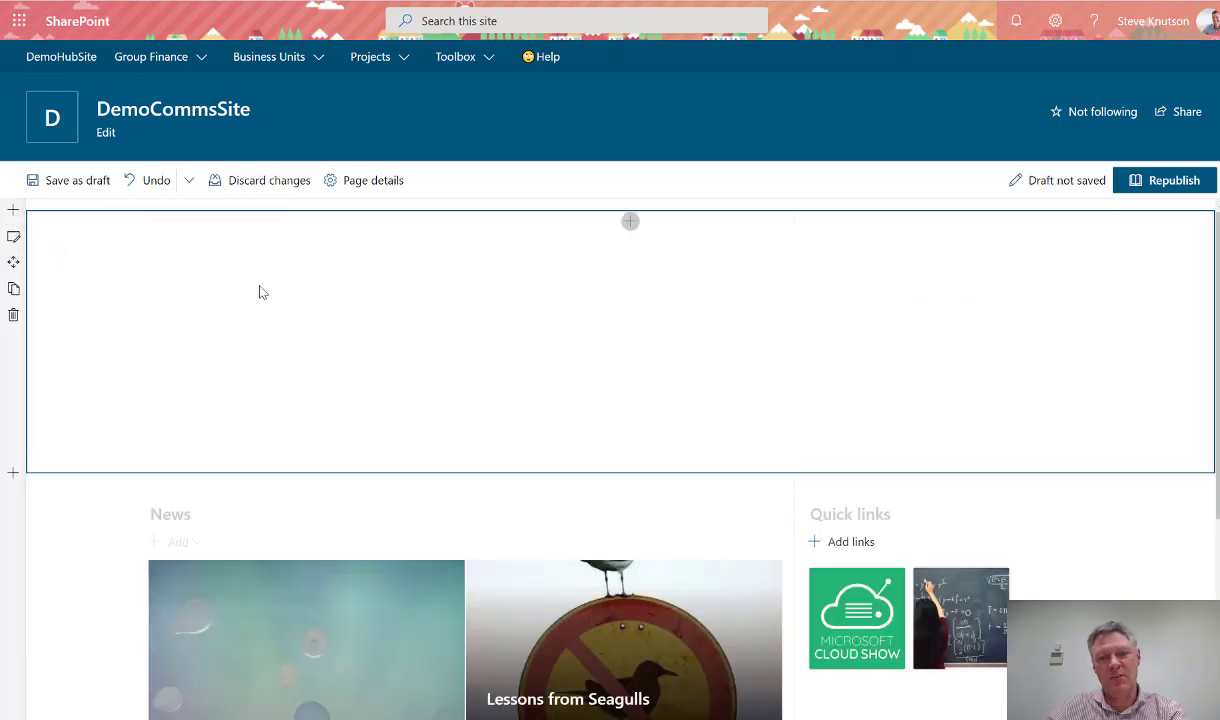
{"action": "left_click", "coordinate": [629, 224]}
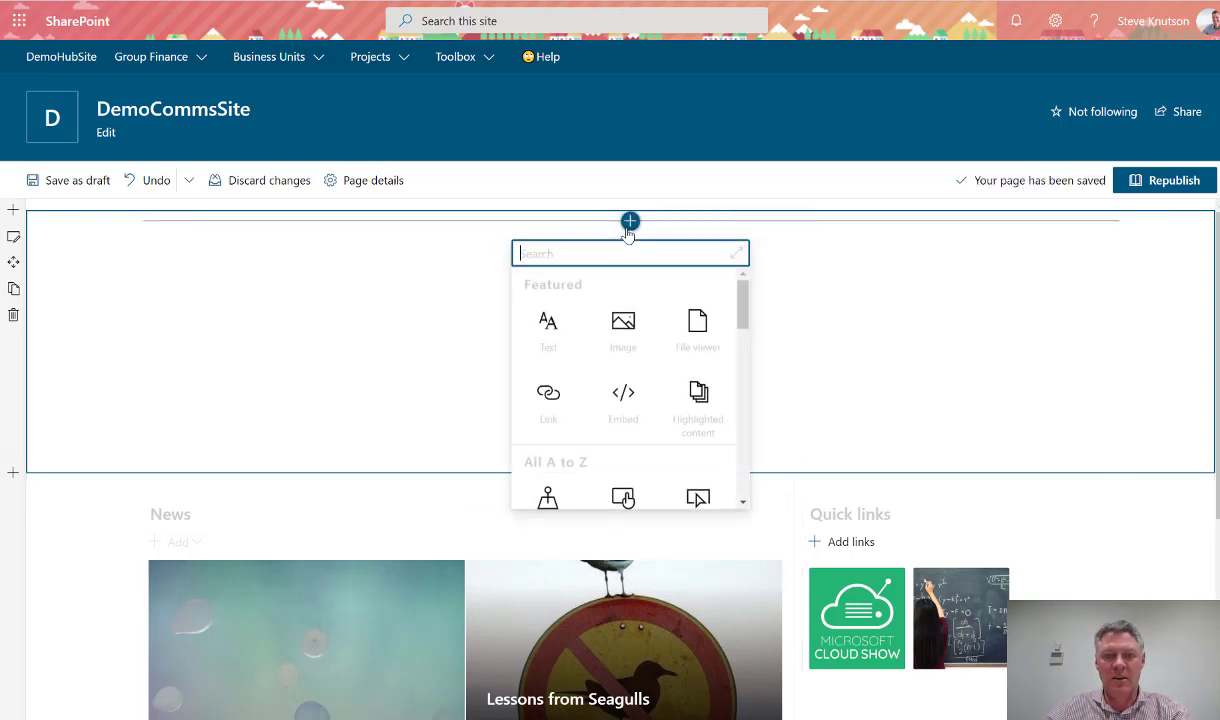
{"action": "left_click", "coordinate": [547, 328]}
{"action": "type", "text": "Welcome to the Intranet"}
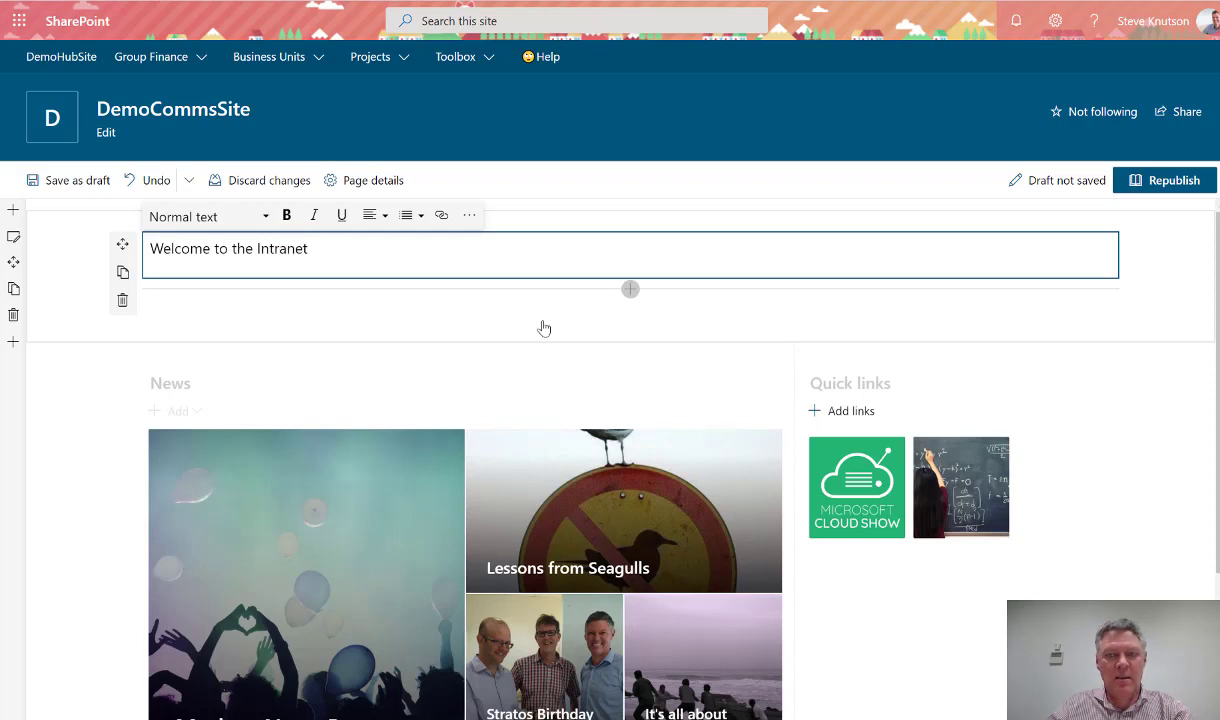
- Center the "Welcome to the Intranet" text and make it bold
{"action": "left_click", "coordinate": [368, 223]}
{"action": "left_click", "coordinate": [368, 264]}
{"action": "left_click", "coordinate": [372, 216]}
{"action": "left_click", "coordinate": [369, 265]}
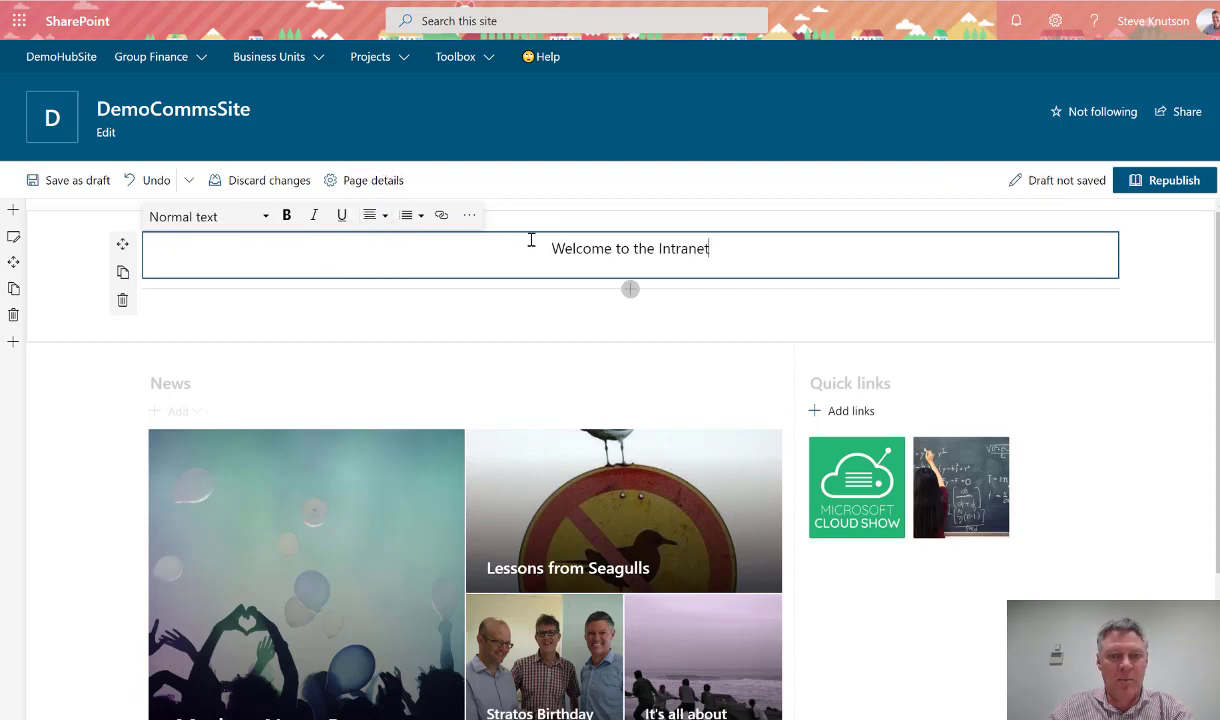
{"action": "left_click_drag", "start_coordinate": [531, 240], "coordinate": [712, 246]}
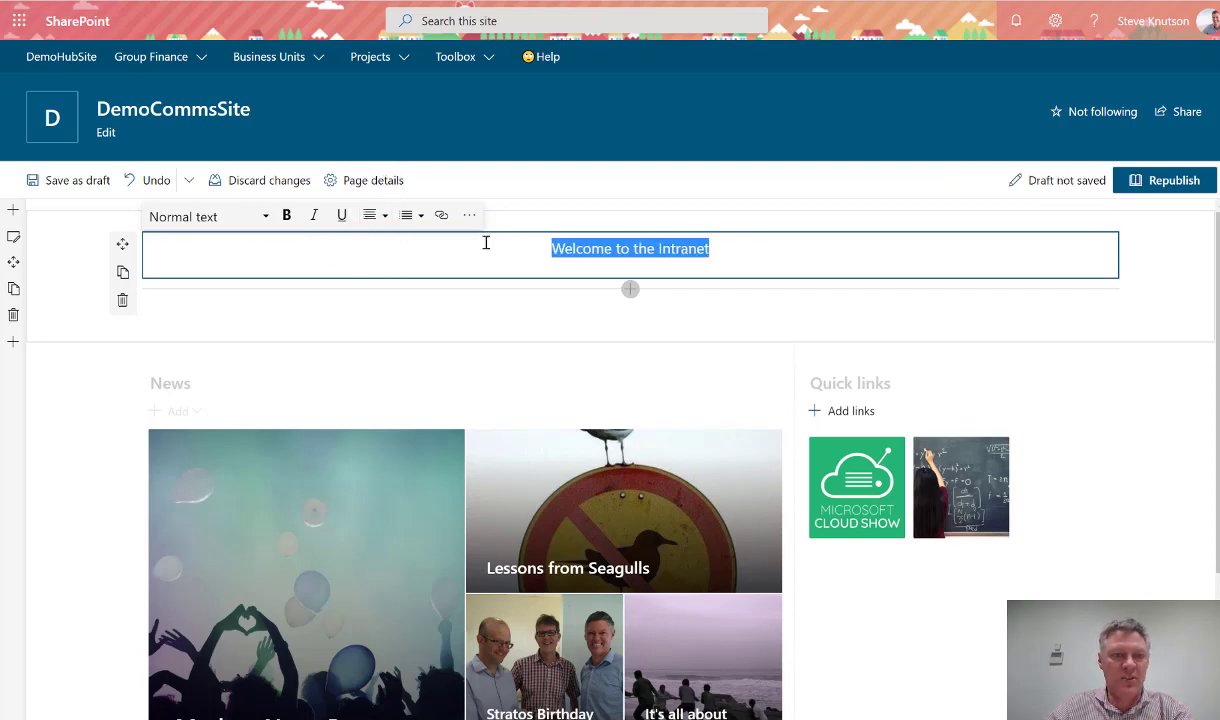
{"action": "left_click", "coordinate": [281, 220]}
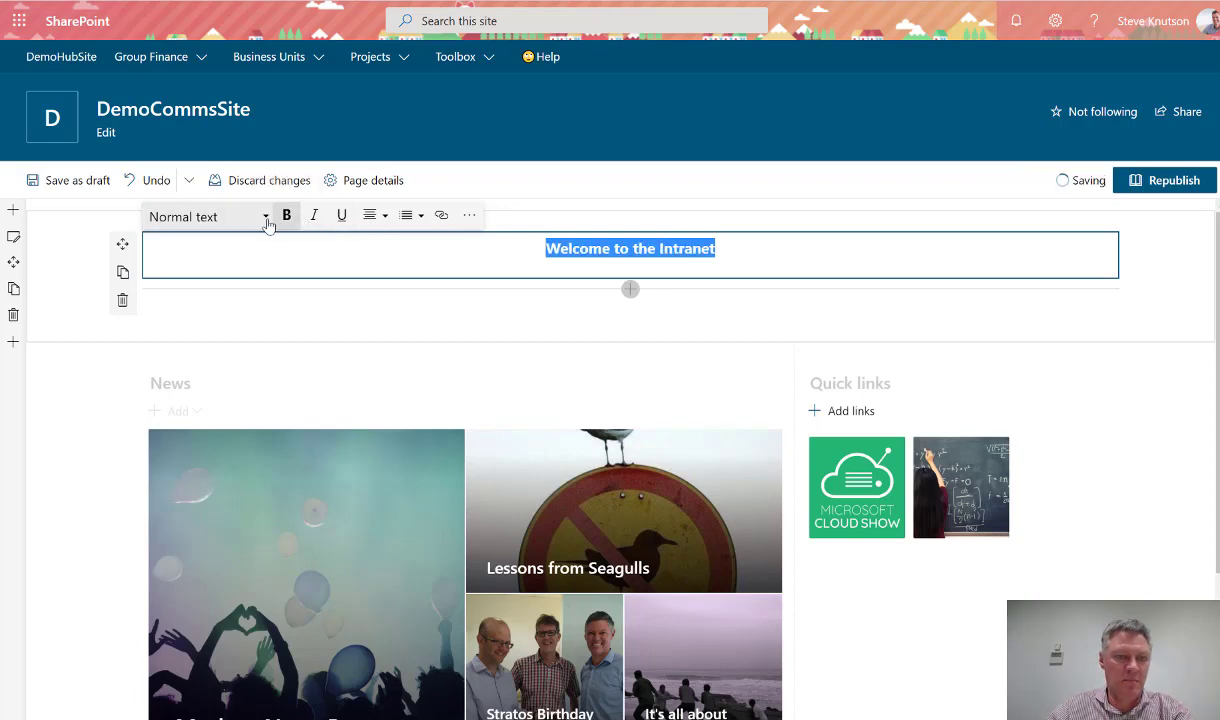
- Apply the Heading 1 style to the "Welcome to the Intranet" text and center the heading
{"action": "left_click", "coordinate": [266, 218]}
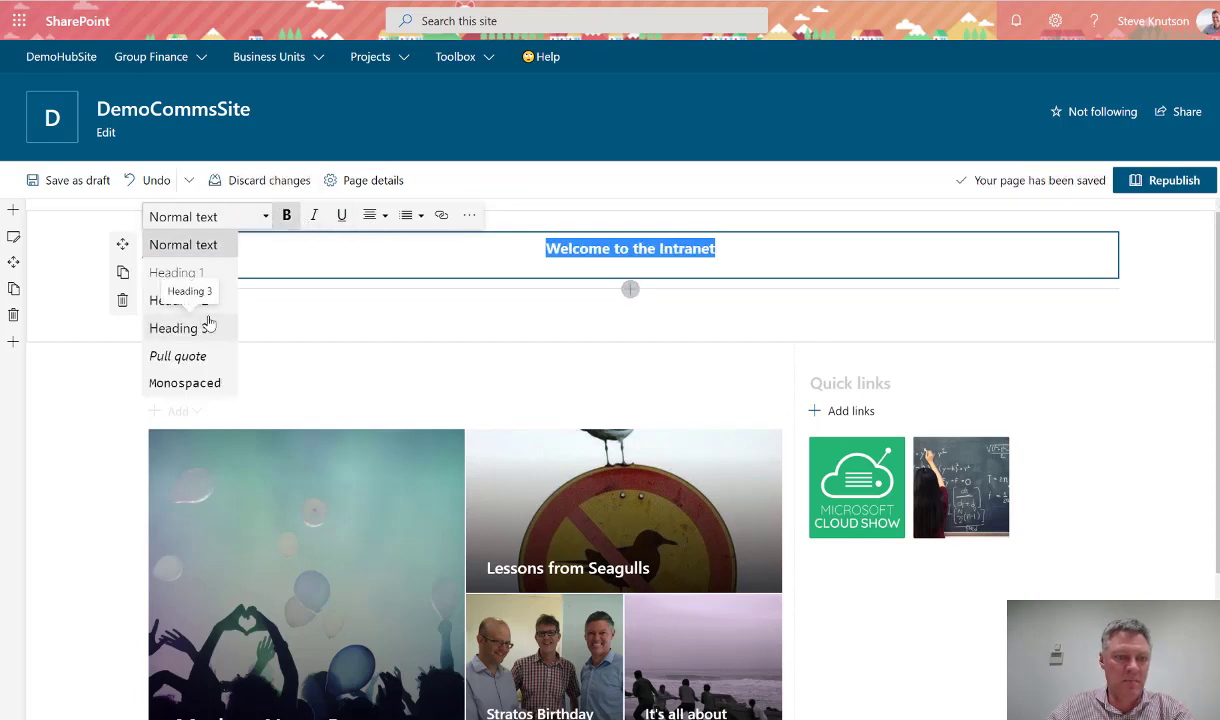
{"action": "left_click", "coordinate": [200, 276]}
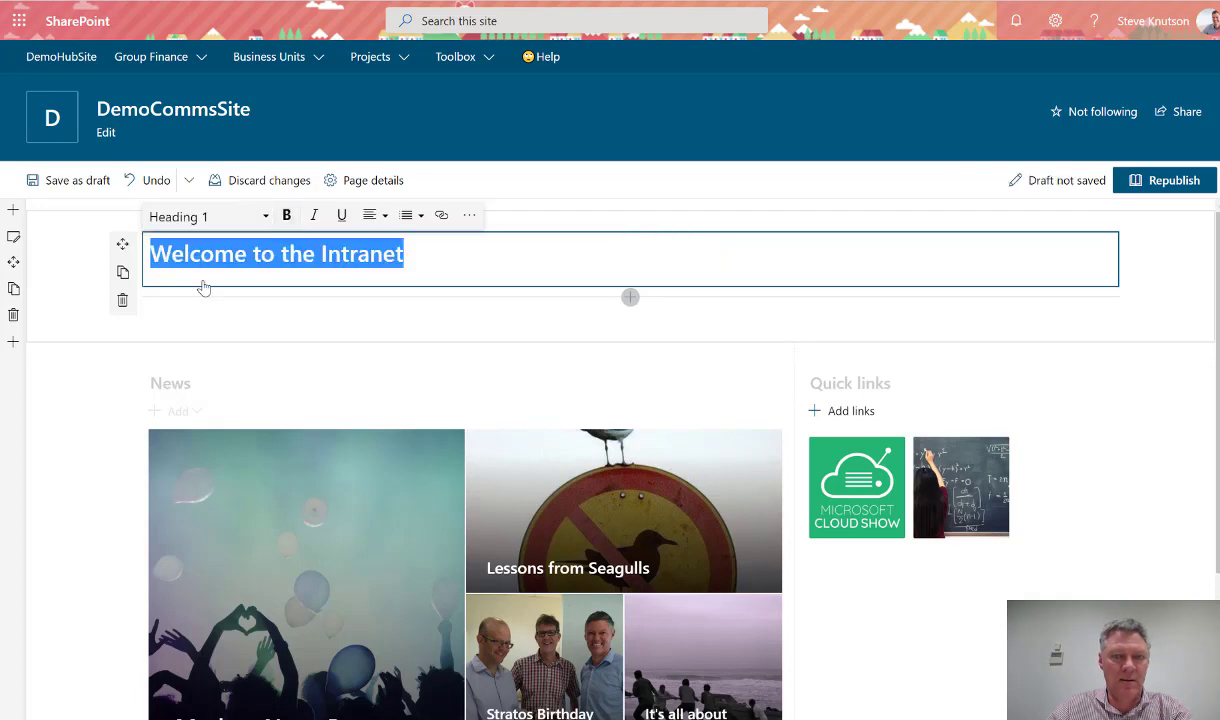
{"action": "left_click", "coordinate": [381, 217]}
{"action": "left_click", "coordinate": [369, 270]}
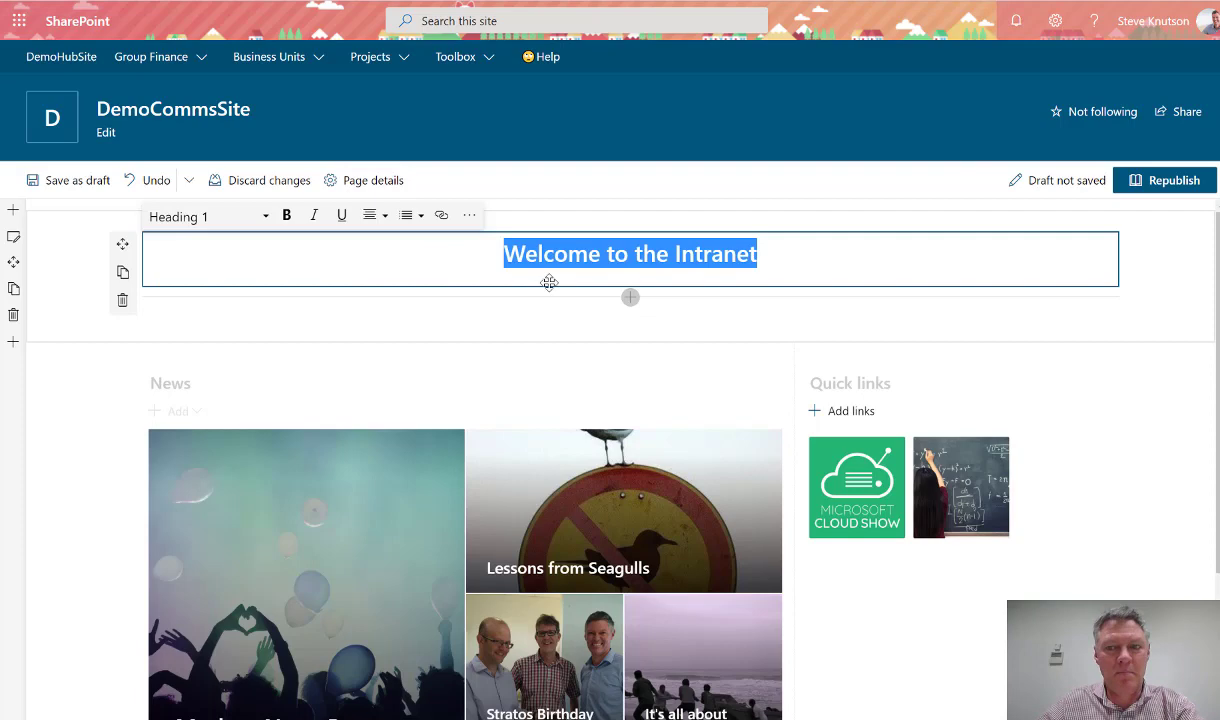
{"action": "left_click", "coordinate": [1157, 256]}
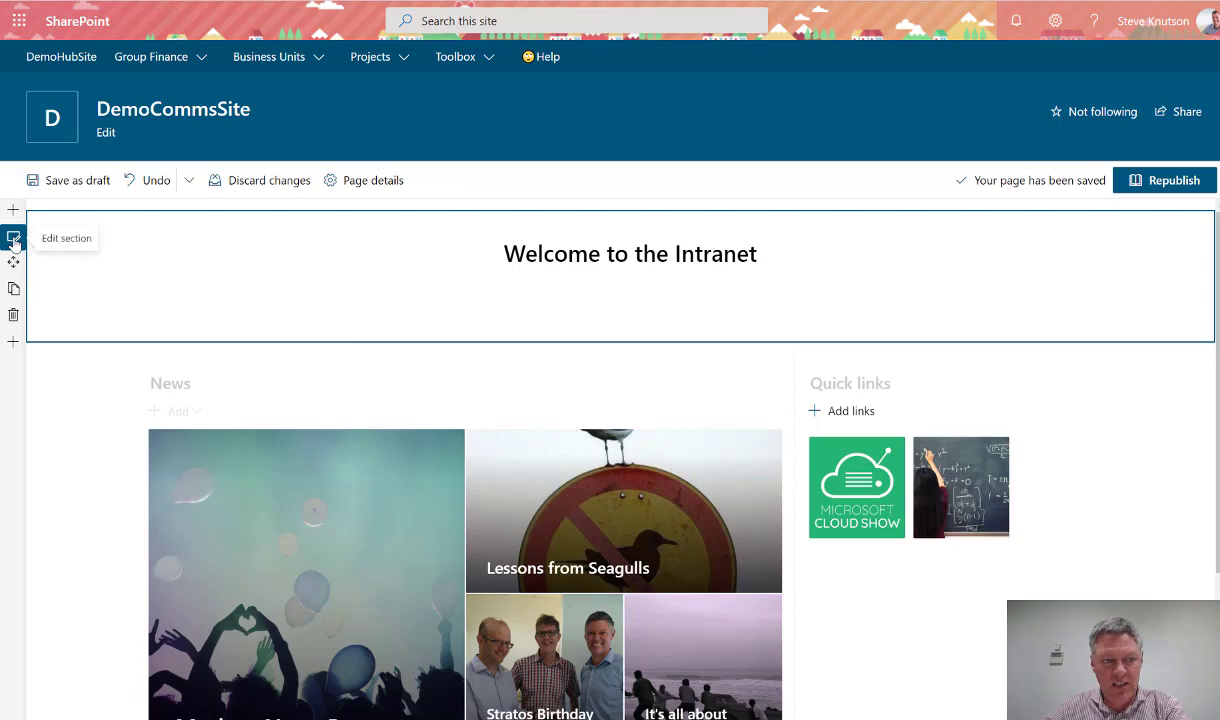
- Set the welcome section's background to the dark blue theme color and republish the page
{"action": "left_click", "coordinate": [13, 240]}
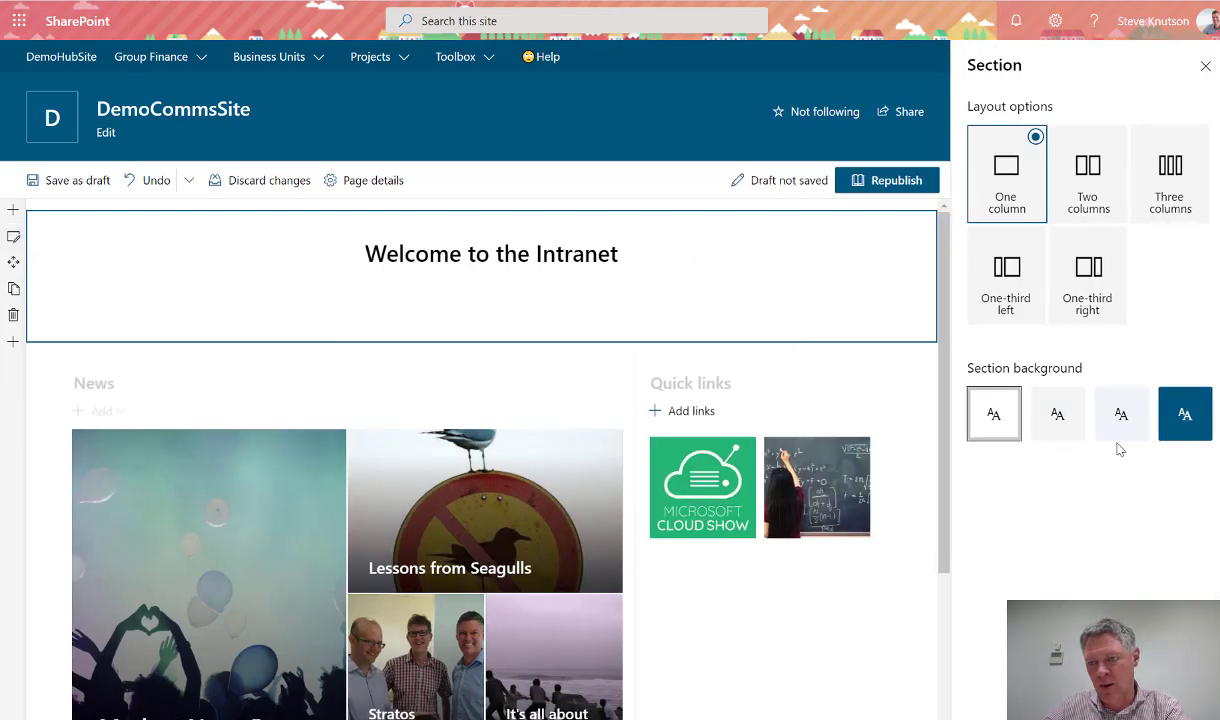
{"action": "left_click", "coordinate": [1185, 413]}
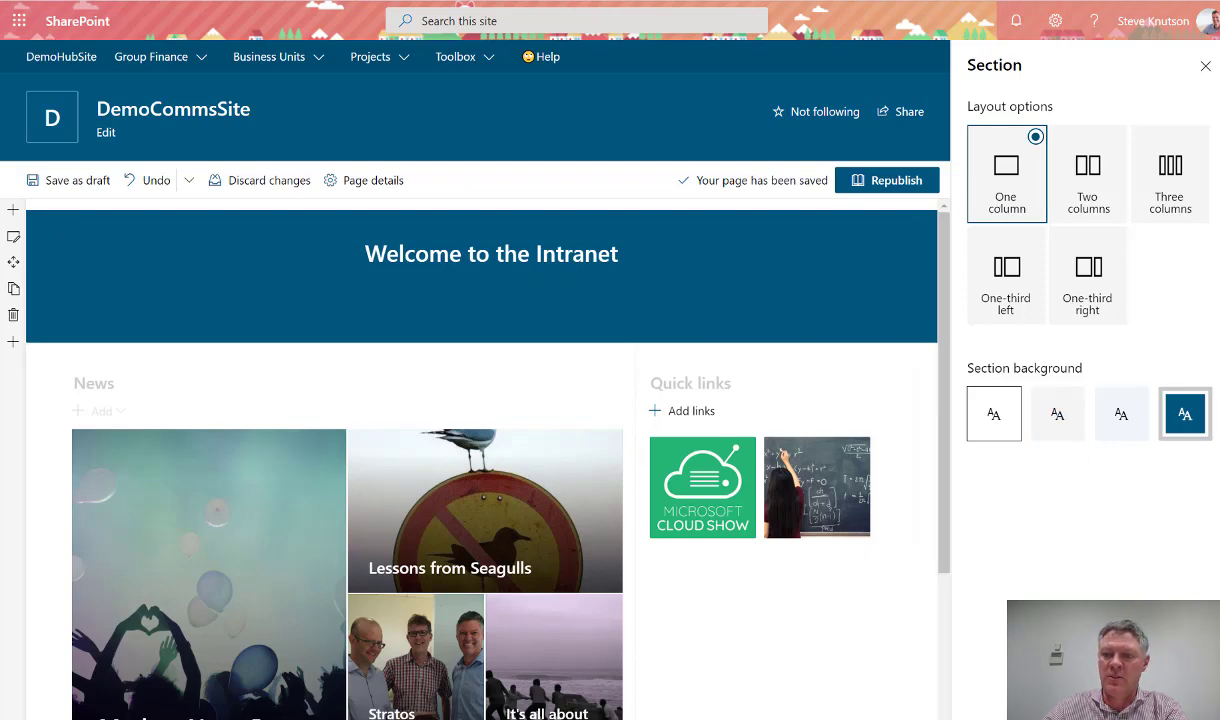
{"action": "left_click", "coordinate": [1204, 67]}
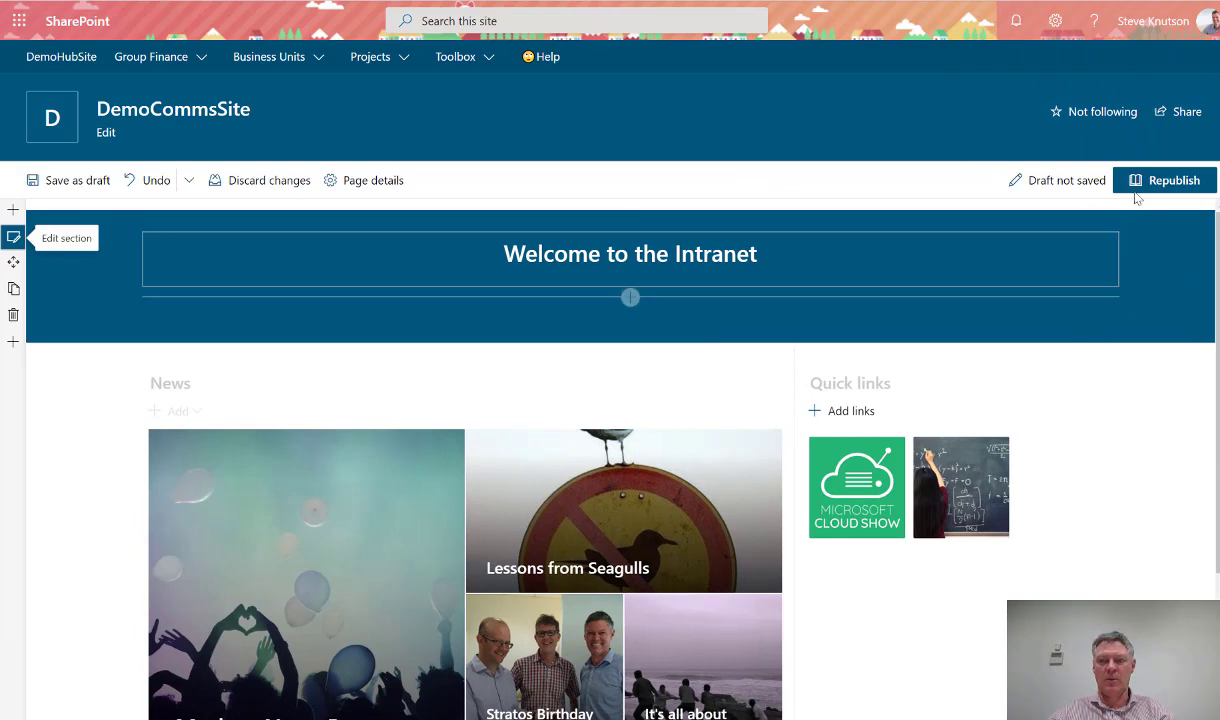
{"action": "left_click", "coordinate": [1150, 180]}
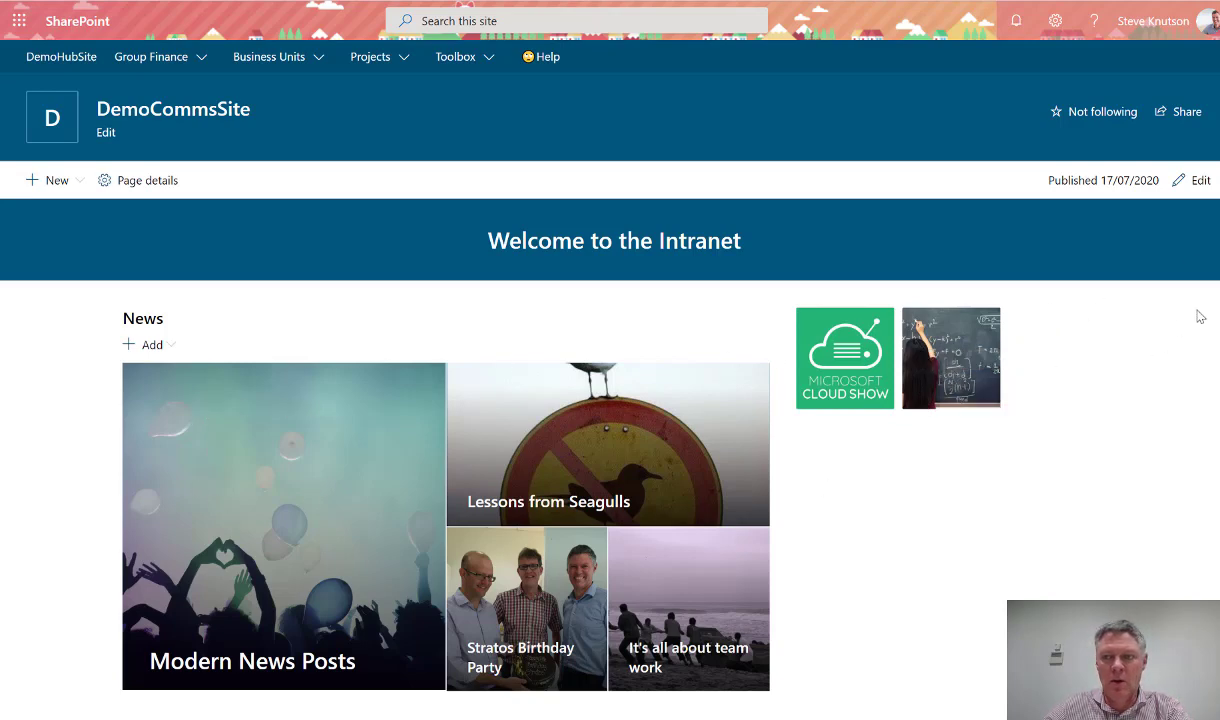
- Reopen the page for editing and add a Text web part below News with the placeholder text "sdfsdfsdfsdfsdf"
{"action": "left_click", "coordinate": [1197, 180]}
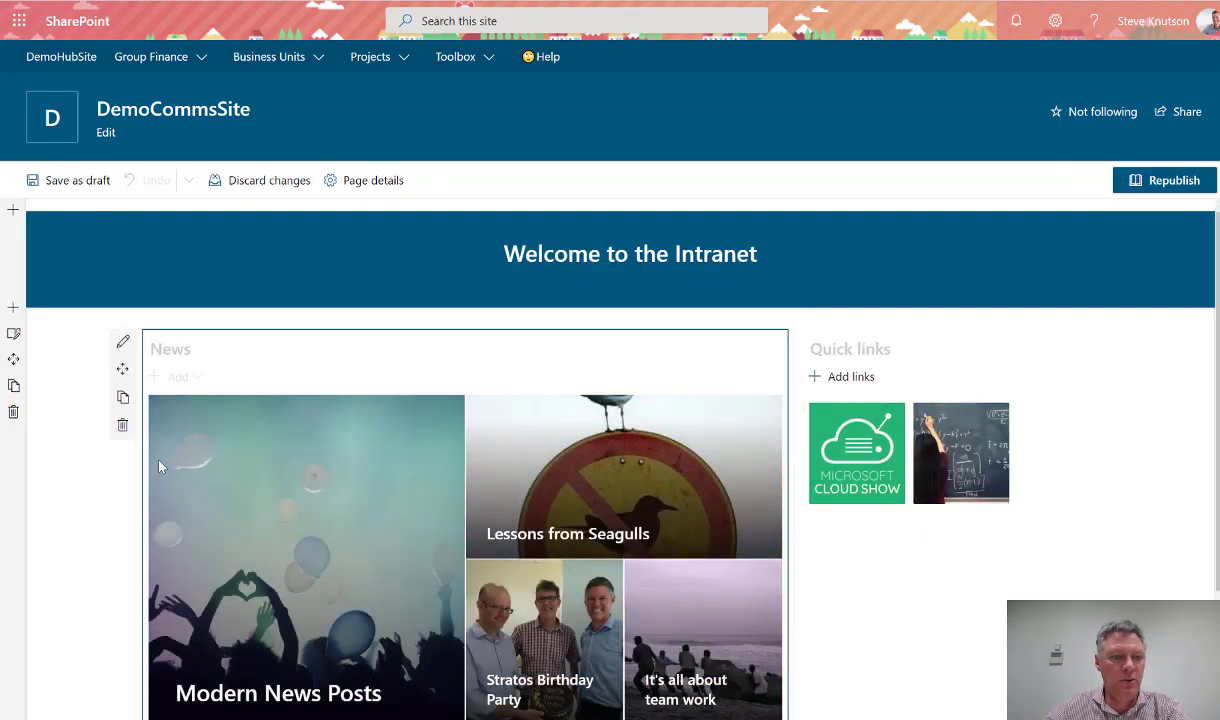
{"action": "scroll", "coordinate": [207, 487], "scroll_direction": "down", "scroll_amount": 2}
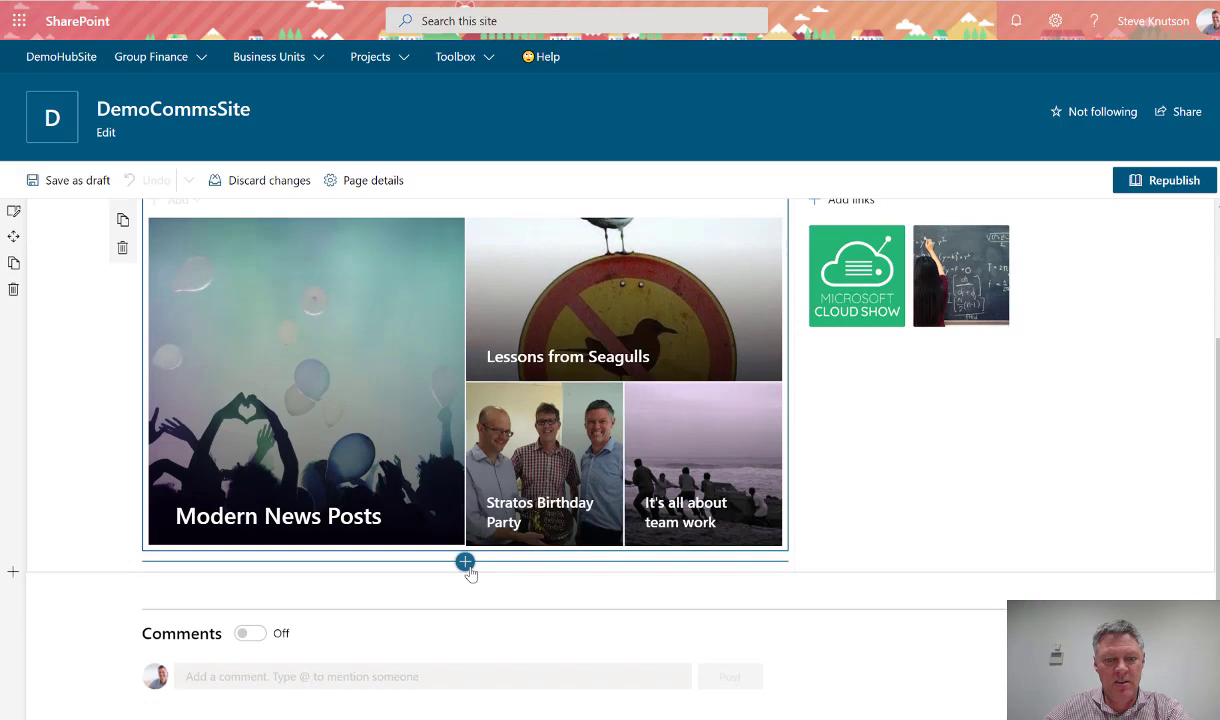
{"action": "left_click", "coordinate": [465, 563]}
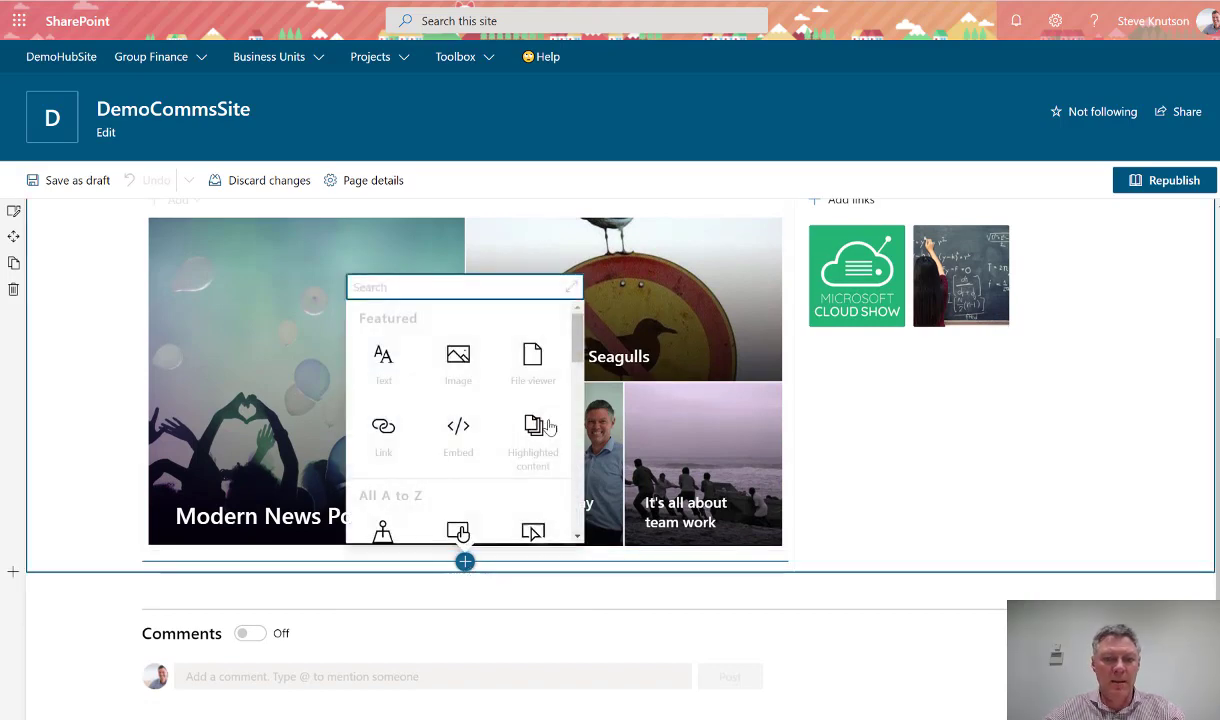
{"action": "left_click", "coordinate": [385, 360]}
{"action": "type", "text": "sdfsdfsdfsdfsdf"}
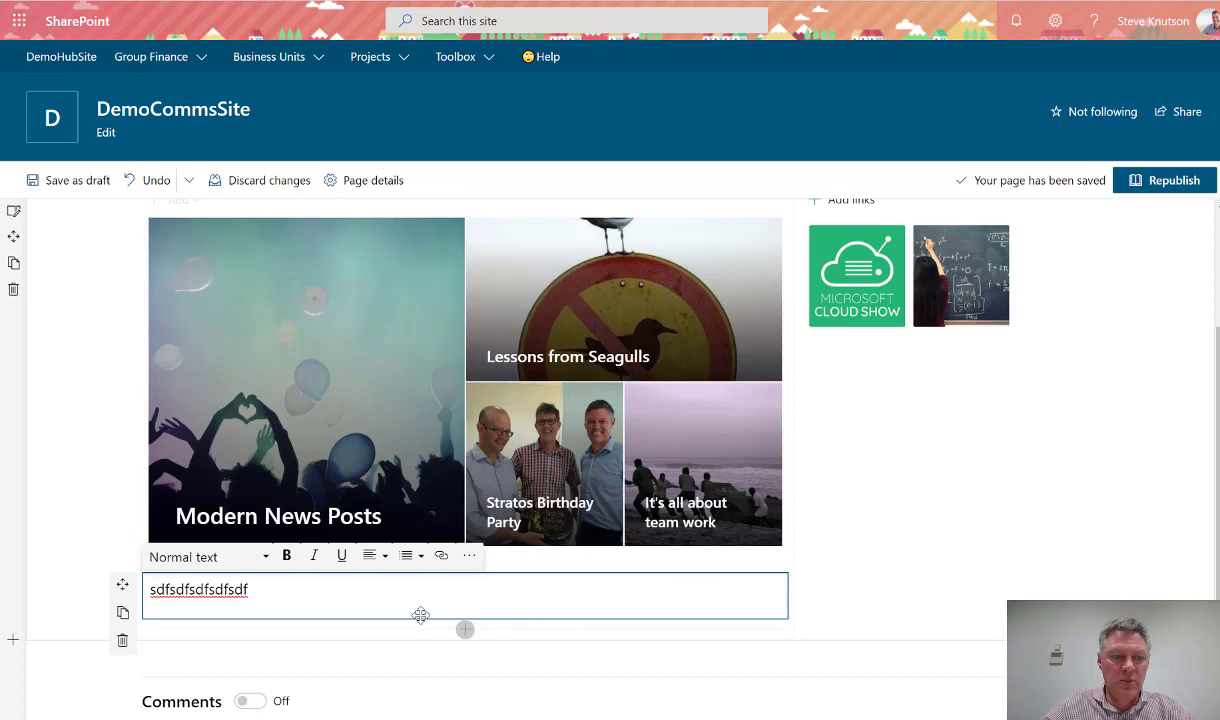
- Delete the Text web part containing the placeholder text below News
{"action": "left_click", "coordinate": [122, 640]}
{"action": "scroll", "coordinate": [860, 490], "scroll_direction": "up", "scroll_amount": 3}
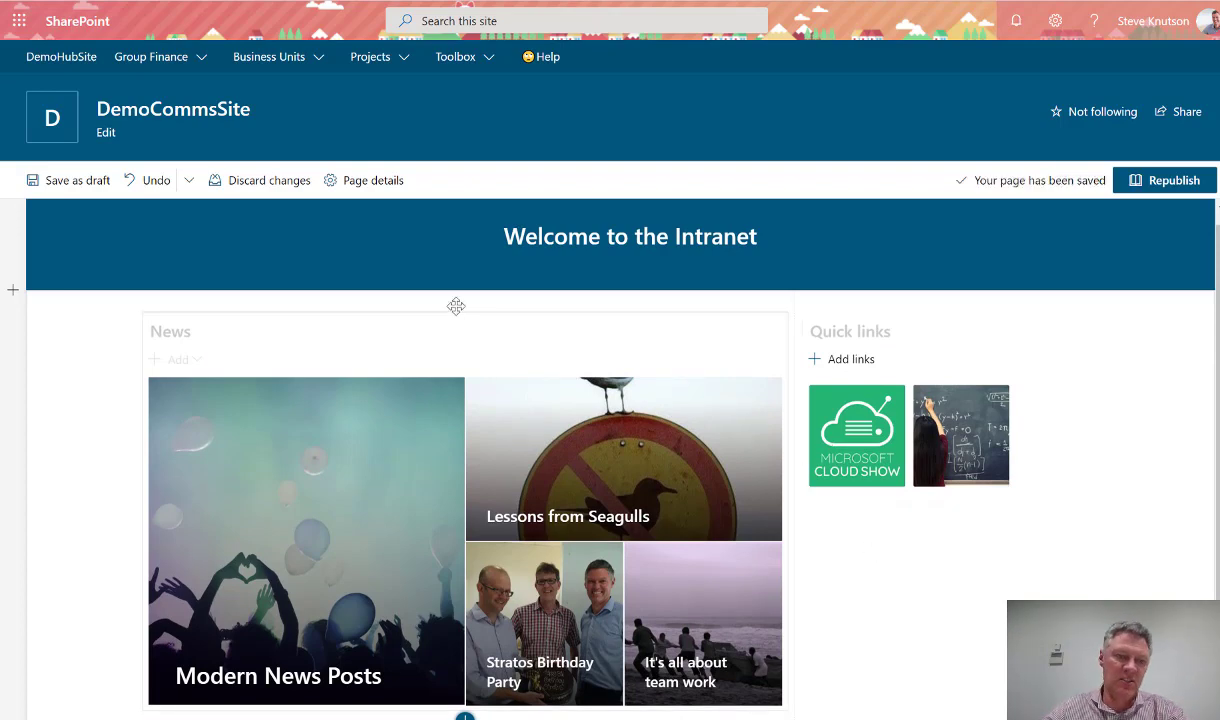
- Move the "Welcome to the Intranet" web part below Quick links and return it to its dark blue section
{"action": "left_click", "coordinate": [230, 255]}
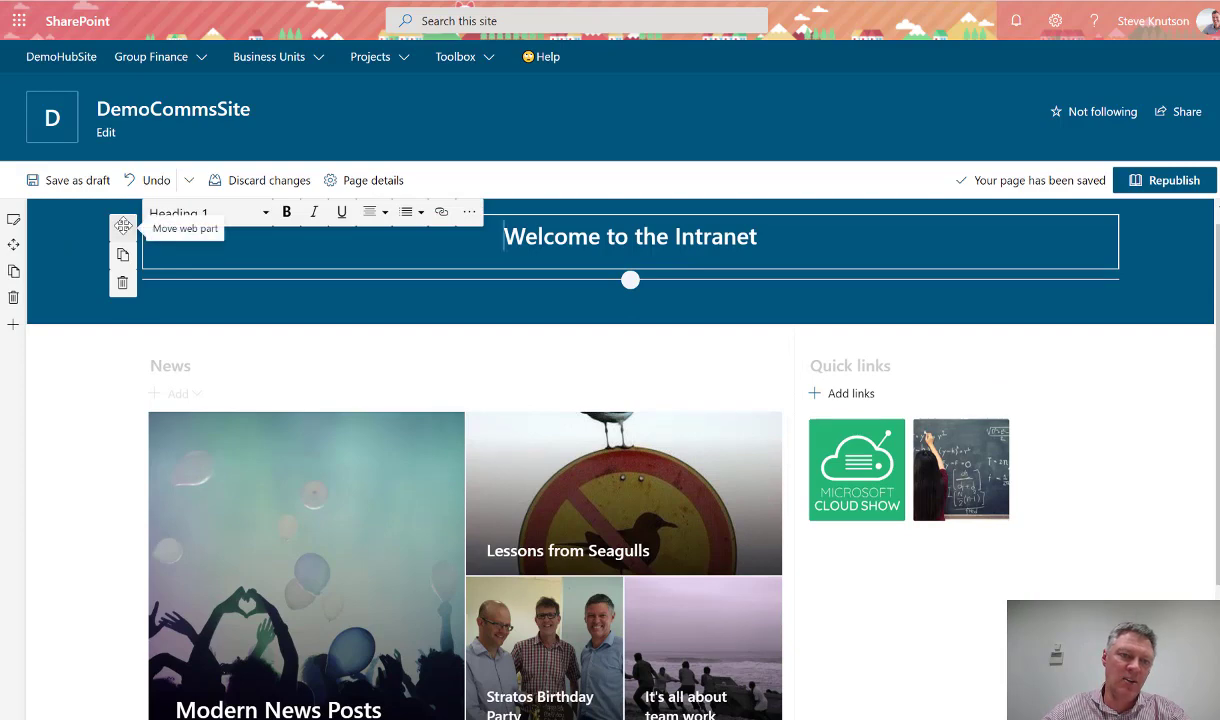
{"action": "left_click_drag", "start_coordinate": [123, 226], "coordinate": [120, 225]}
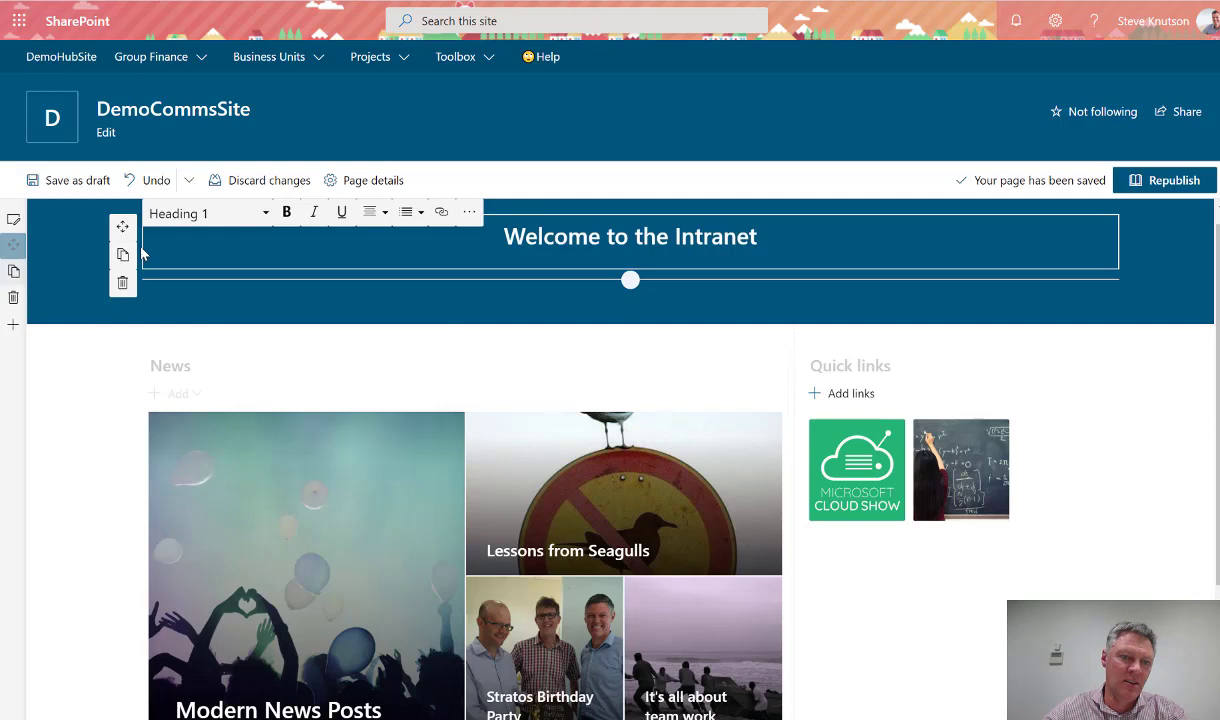
{"action": "left_click_drag", "start_coordinate": [124, 226], "coordinate": [876, 590]}
{"action": "scroll", "coordinate": [871, 624], "scroll_direction": "down", "scroll_amount": 2}
{"action": "scroll", "coordinate": [893, 455], "scroll_direction": "up", "scroll_amount": 2}
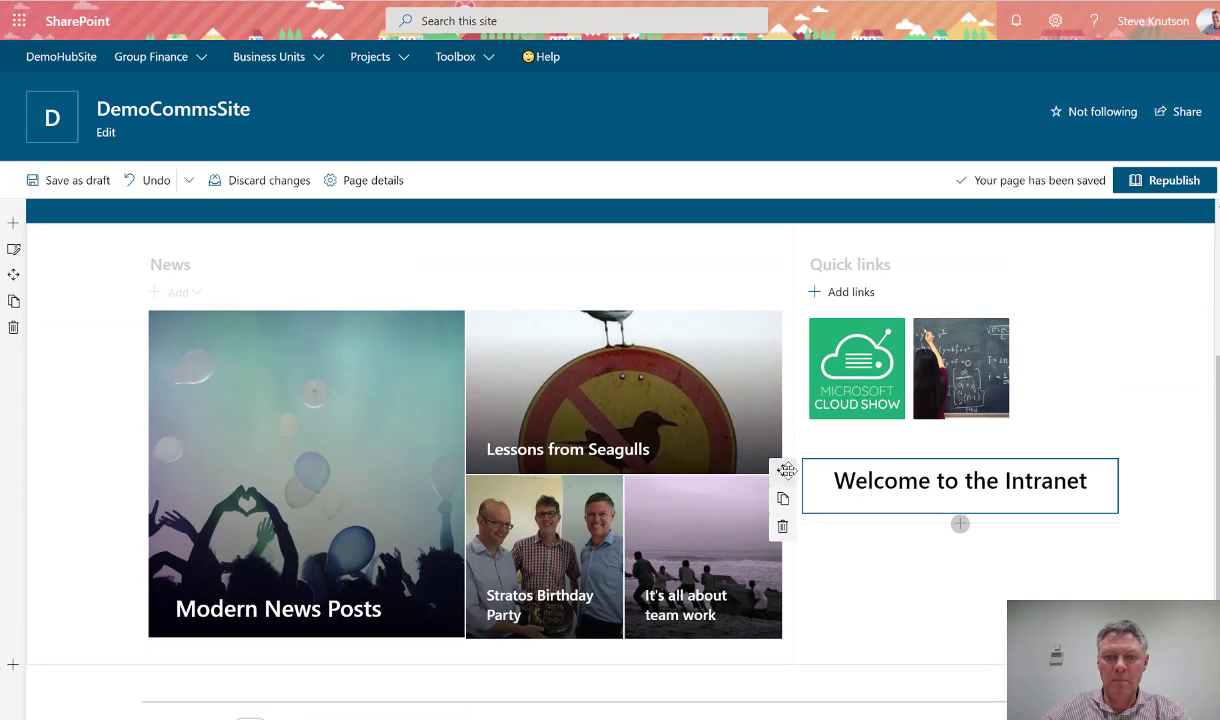
{"action": "left_click_drag", "start_coordinate": [456, 237], "coordinate": [331, 281]}
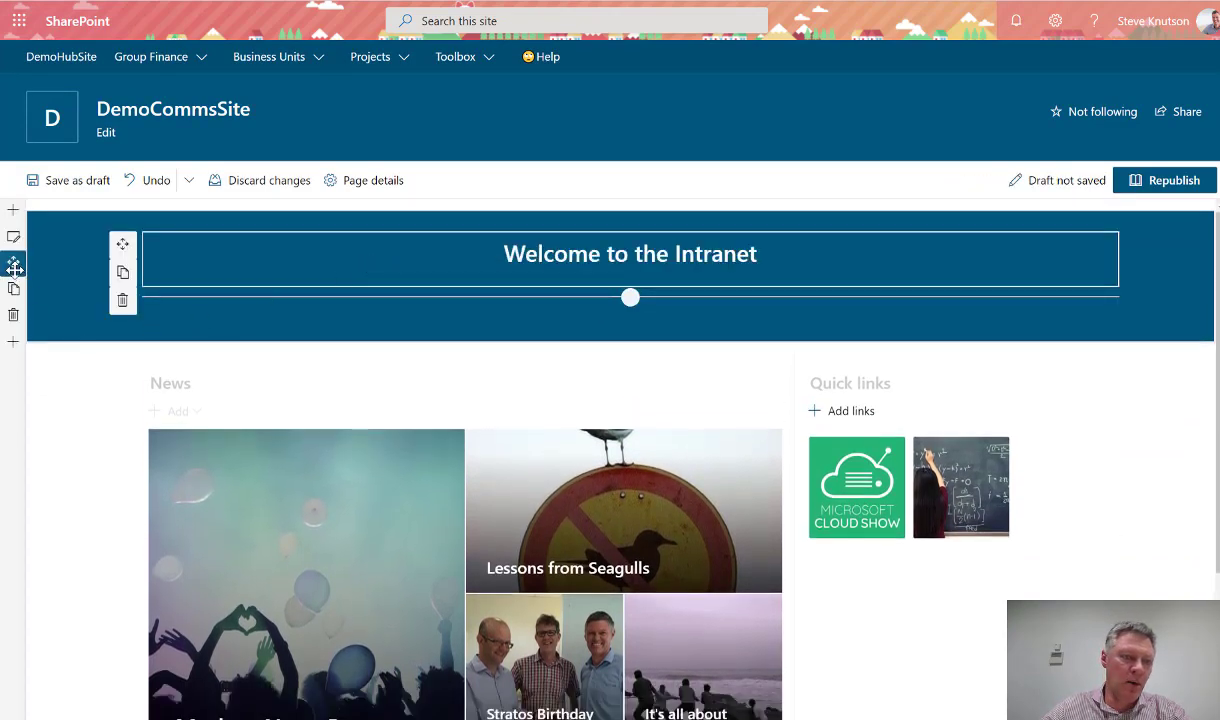
- Move the whole dark blue welcome section below the News and Quick links section and republish the page
{"action": "left_click_drag", "start_coordinate": [13, 262], "coordinate": [38, 563]}
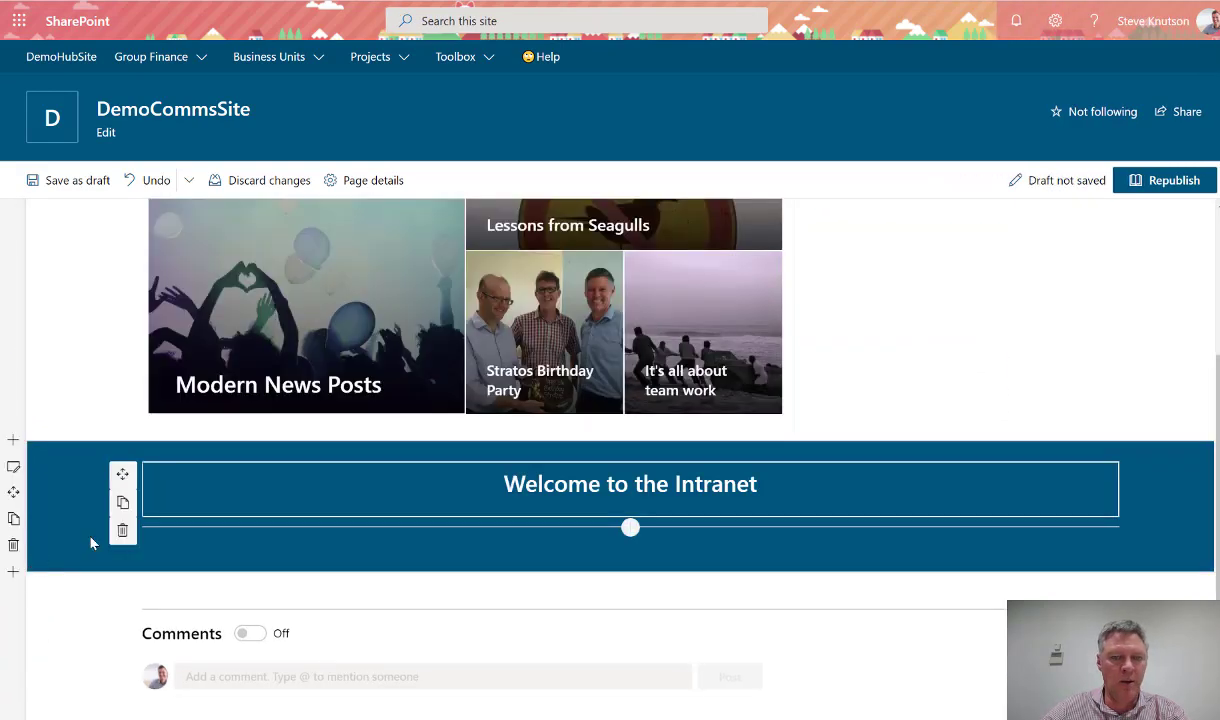
{"action": "double_click", "coordinate": [740, 483]}
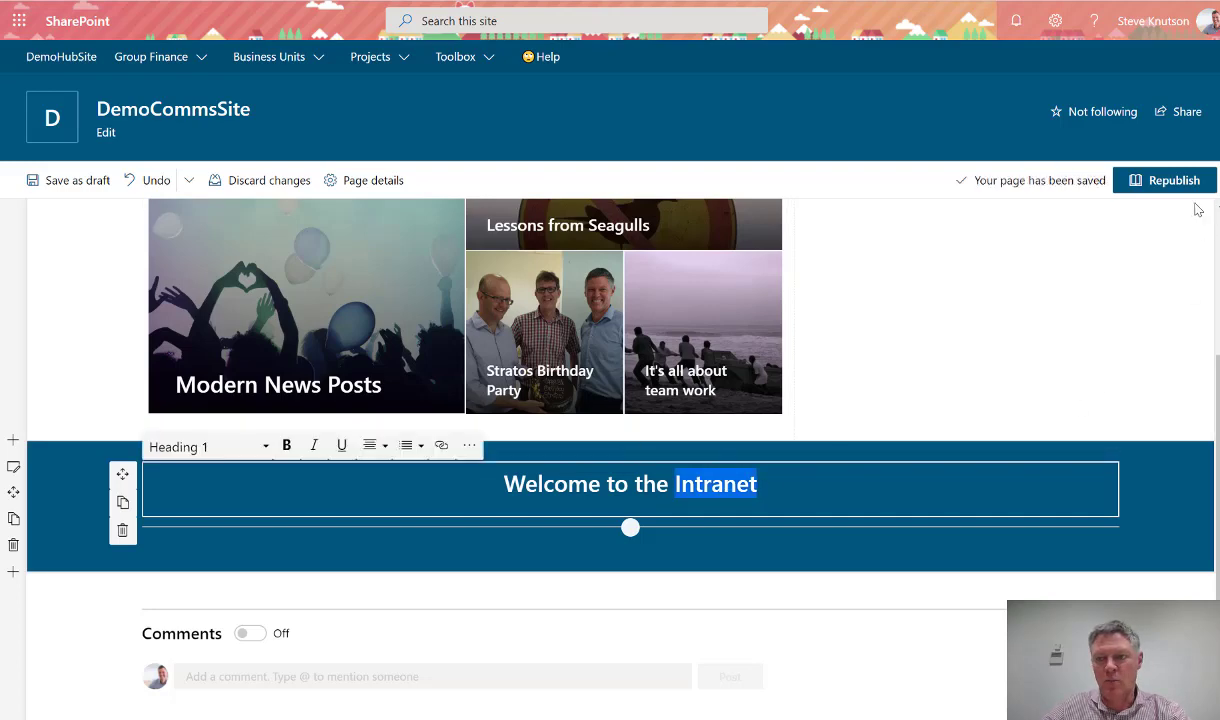
{"action": "left_click", "coordinate": [1165, 184]}
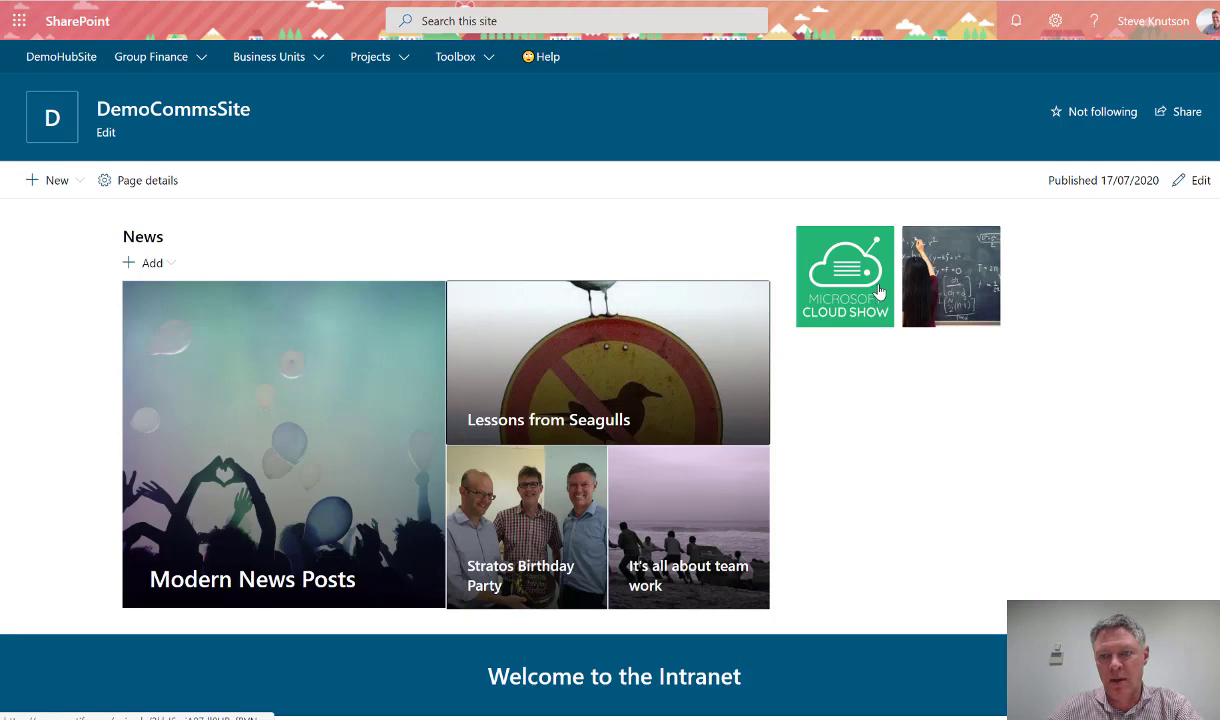
- Examine the link, title and thumbnail settings of the Microsoft Cloud Show quick link in edit mode, and republish the page
{"action": "left_click", "coordinate": [1193, 184]}
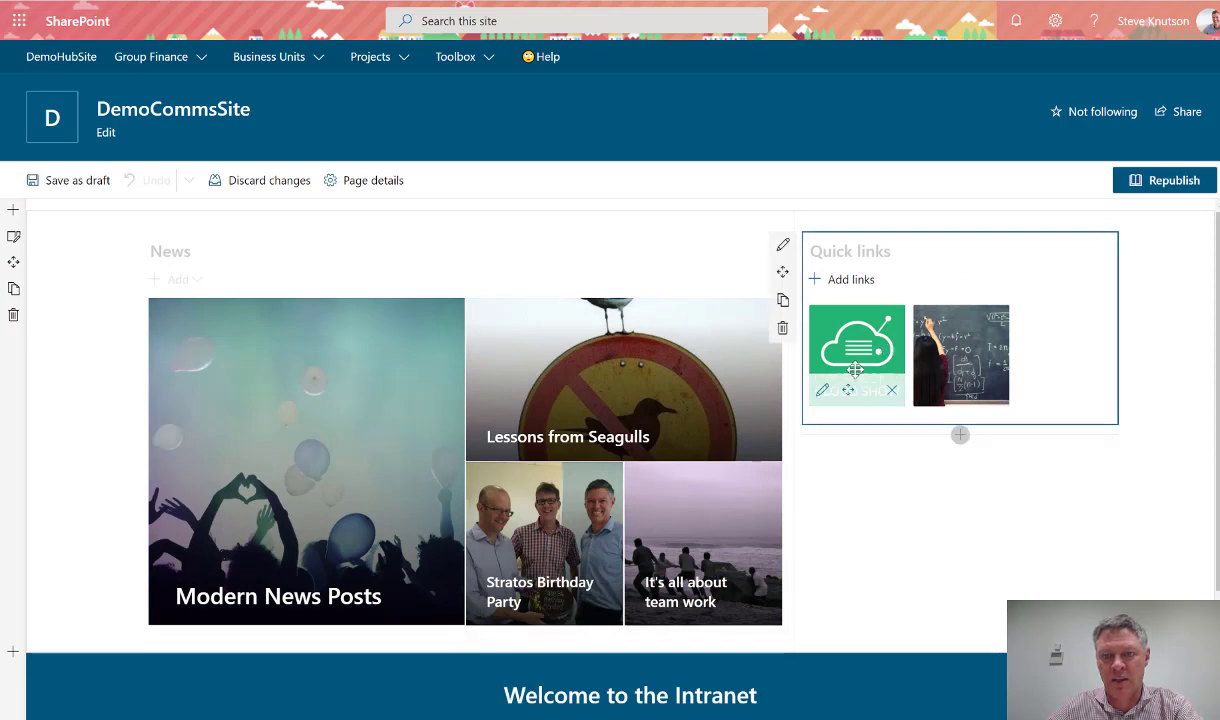
{"action": "left_click", "coordinate": [821, 389]}
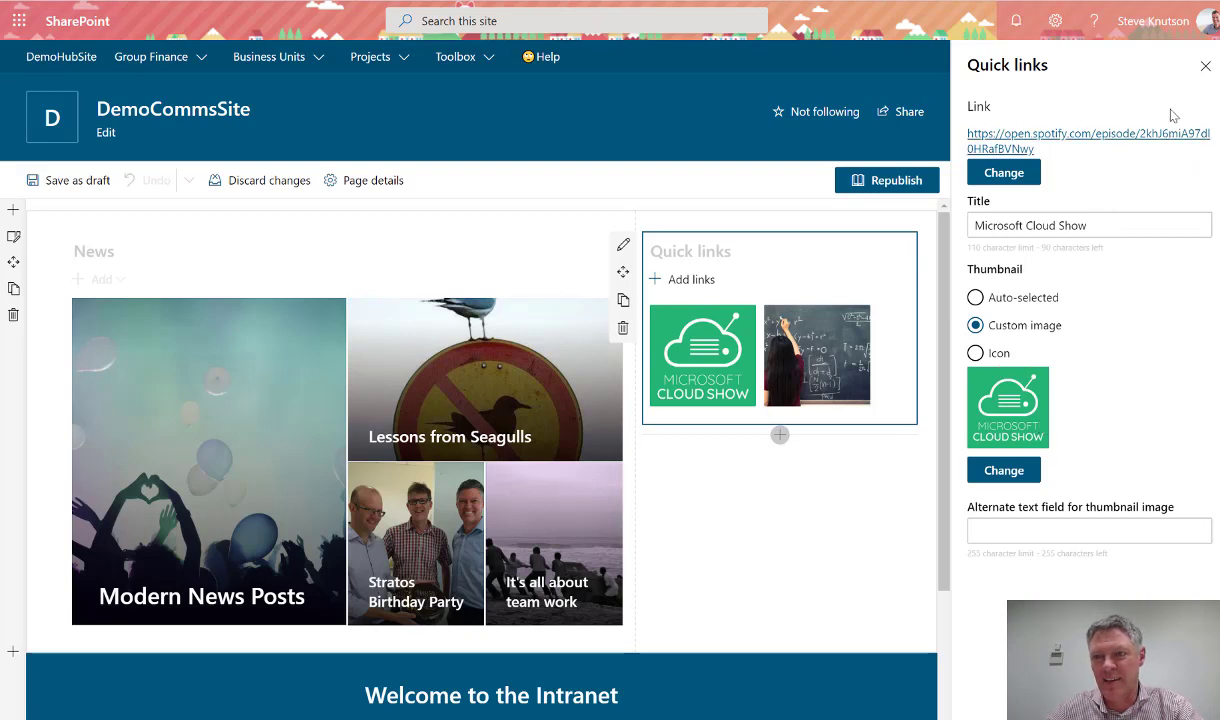
{"action": "left_click", "coordinate": [1204, 64]}
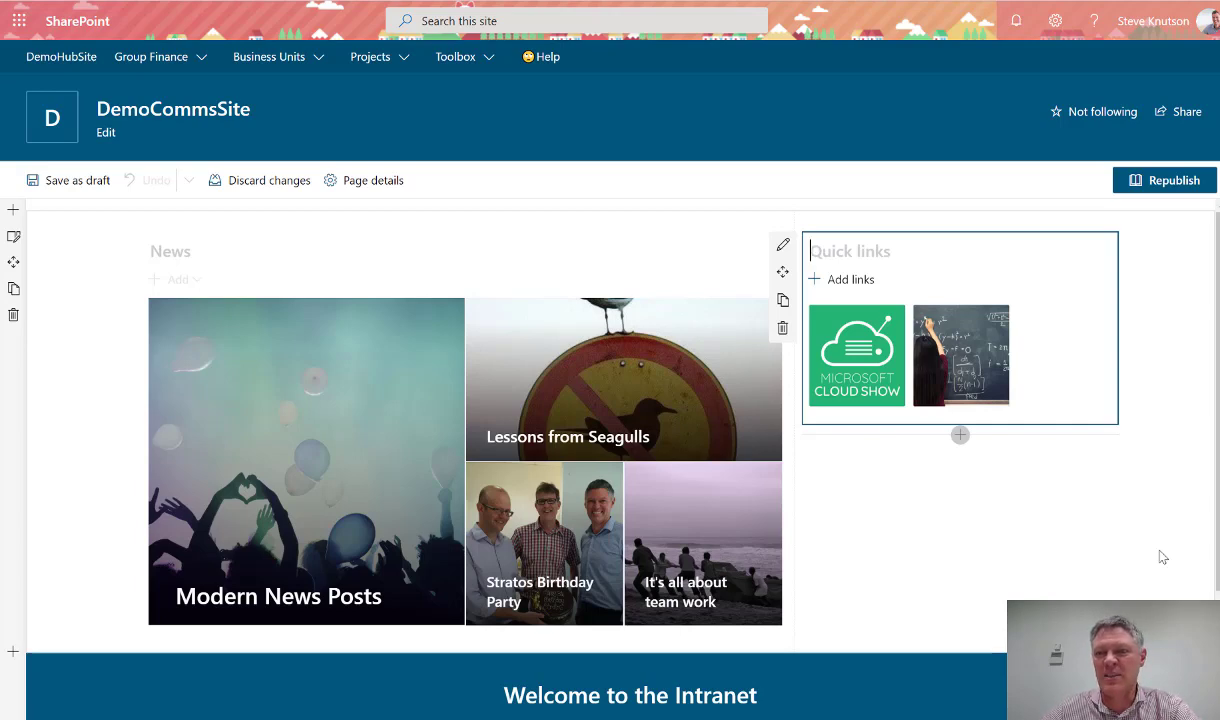
{"action": "left_click", "coordinate": [1165, 182]}
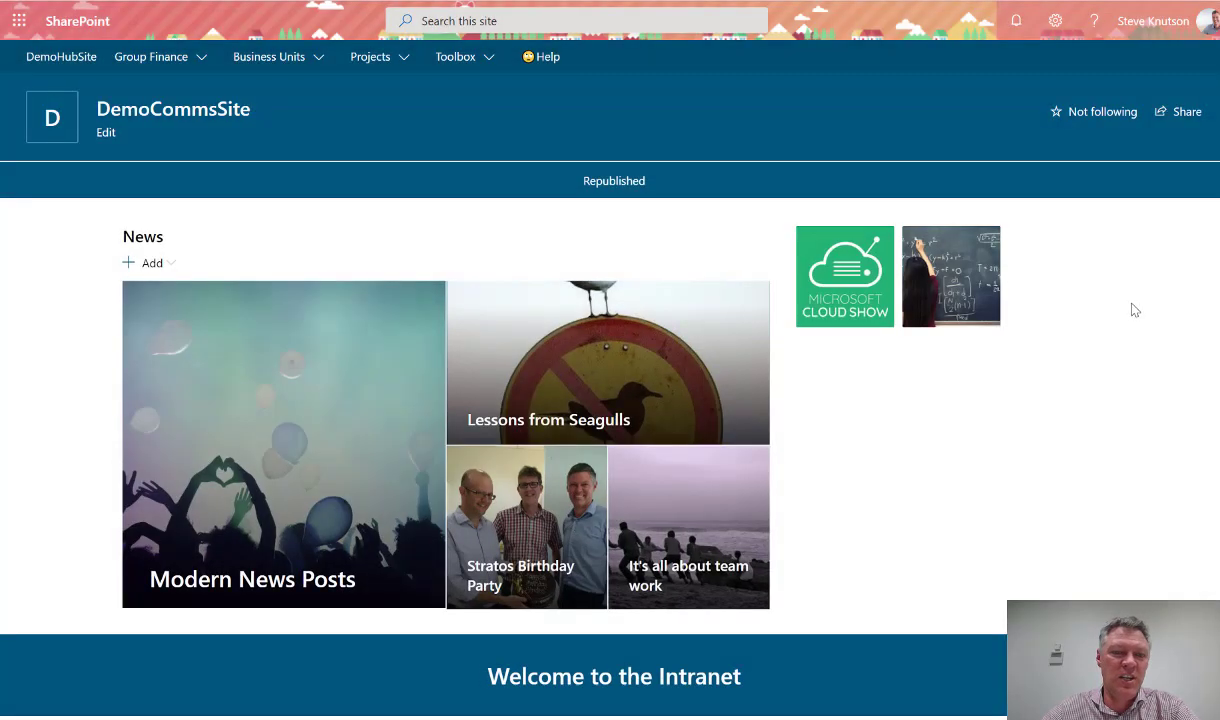